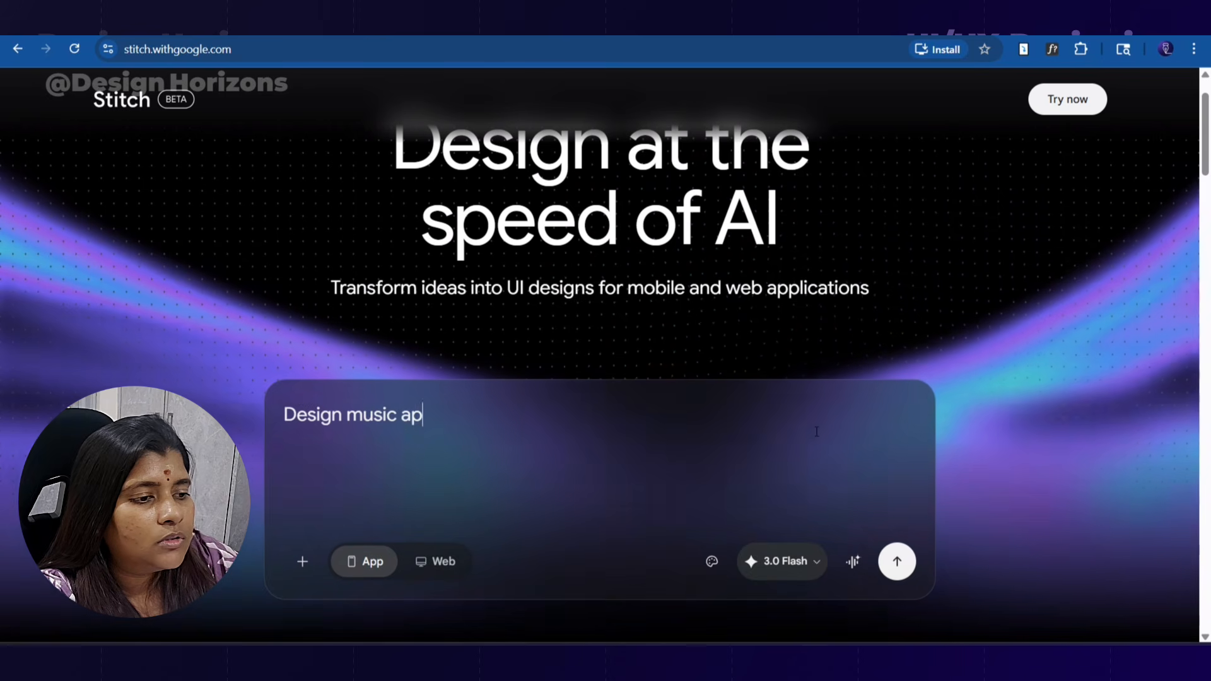
Step: Write the prompt "Design music application home page, i need this in light theme" for an app design
{"action": "key", "text": "BackSpace"}
{"action": "type", "text": "plication hom"}
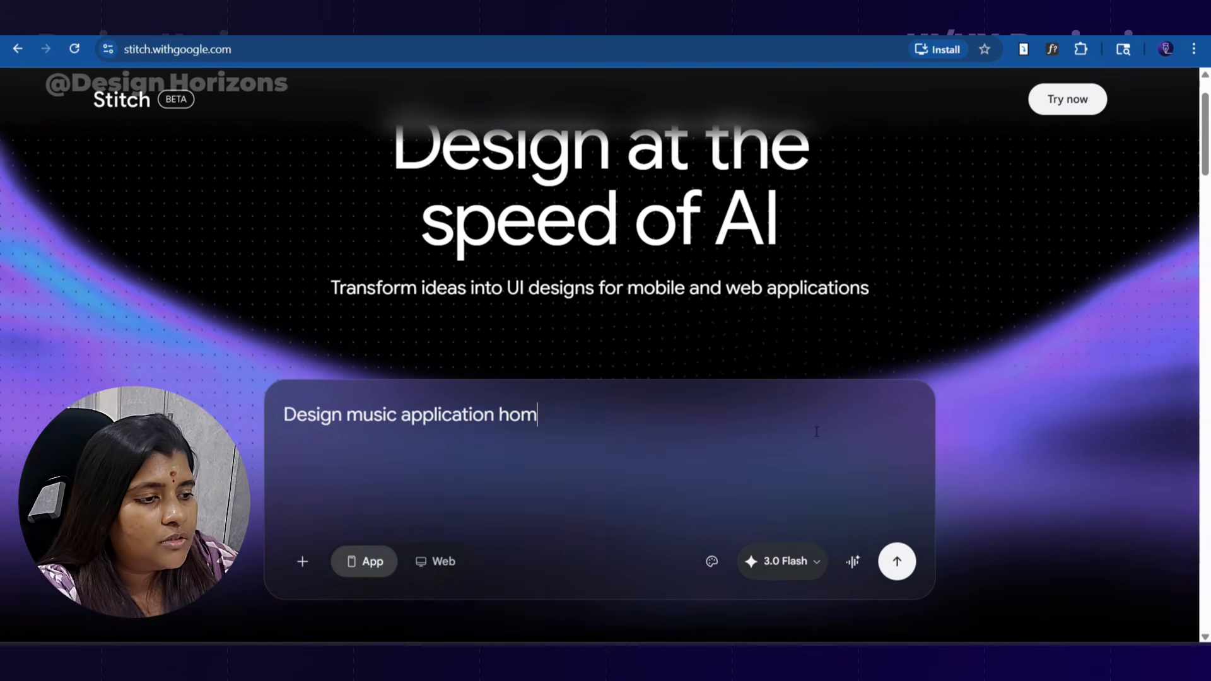
{"action": "type", "text": "e page"}
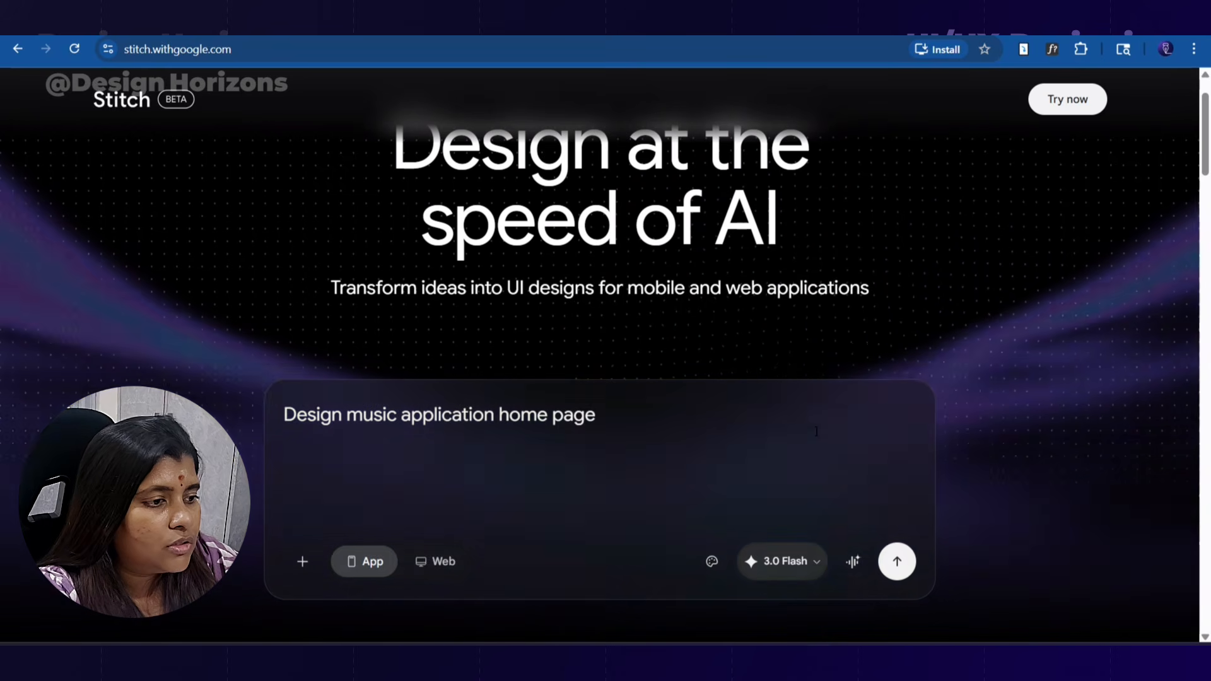
{"action": "key", "text": "BackSpace"}
{"action": "type", "text": ","}
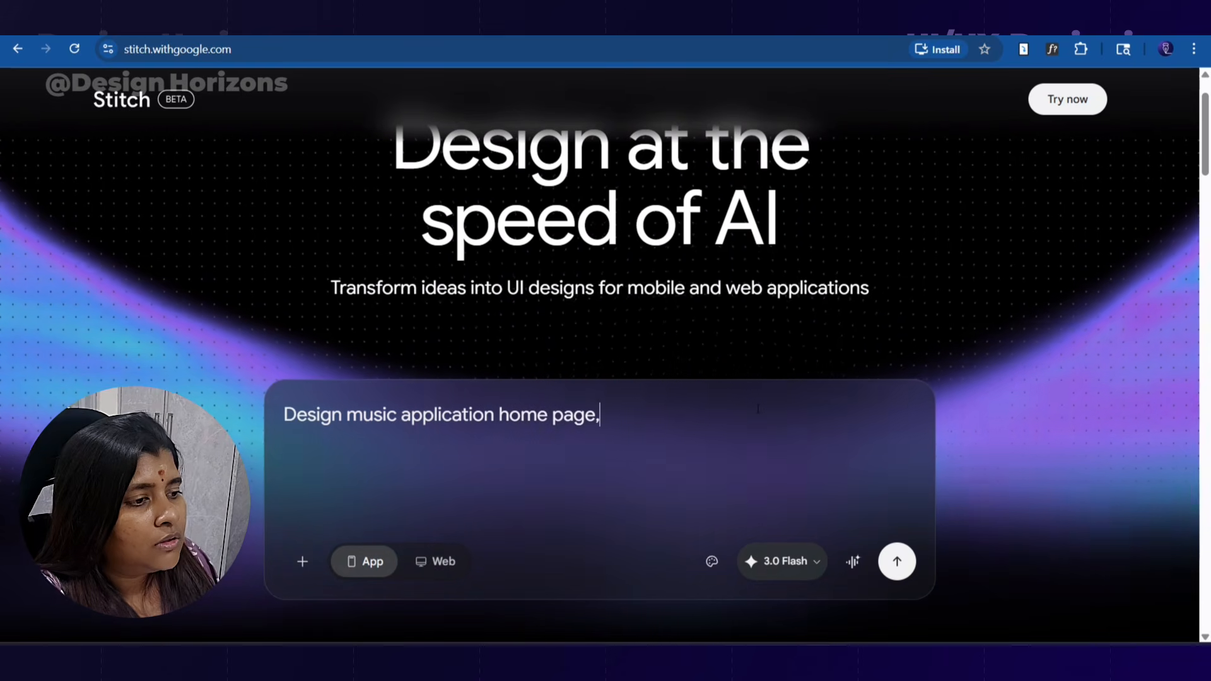
{"action": "key", "text": "BackSpace"}
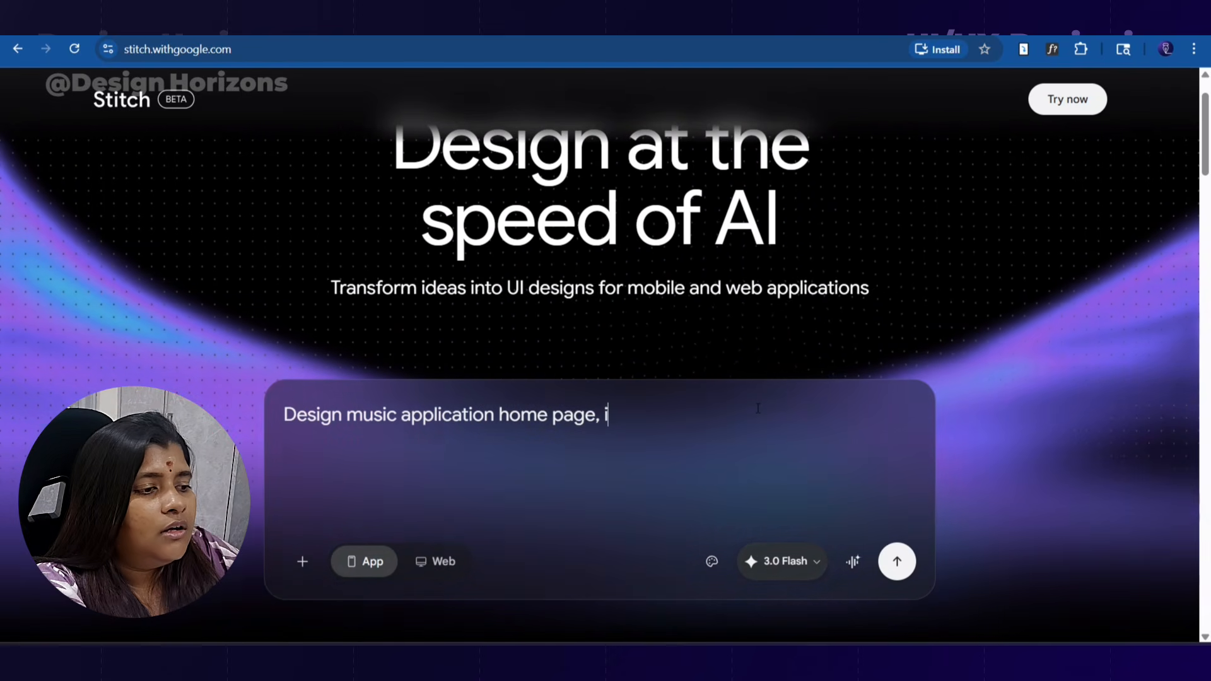
{"action": "type", "text": "i need this in l"}
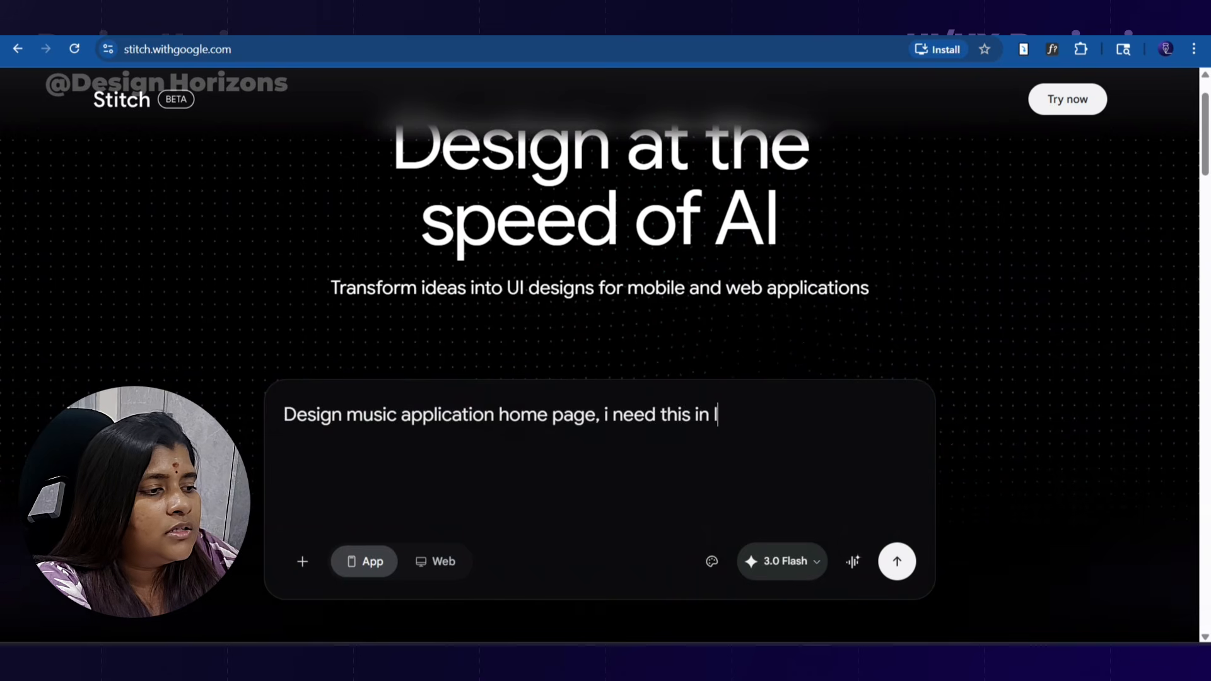
{"action": "type", "text": "ight theme"}
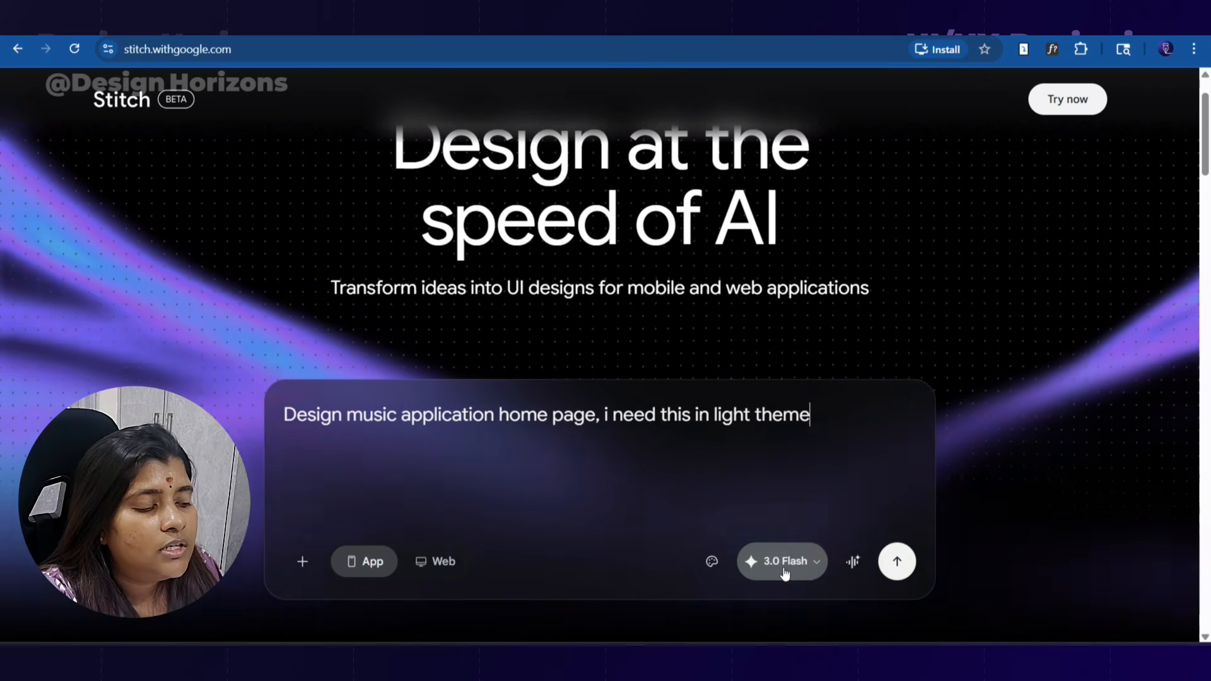
Step: Check the available AI models and submit the music app prompt for generation with 3.0 Flash
{"action": "left_click", "coordinate": [785, 567]}
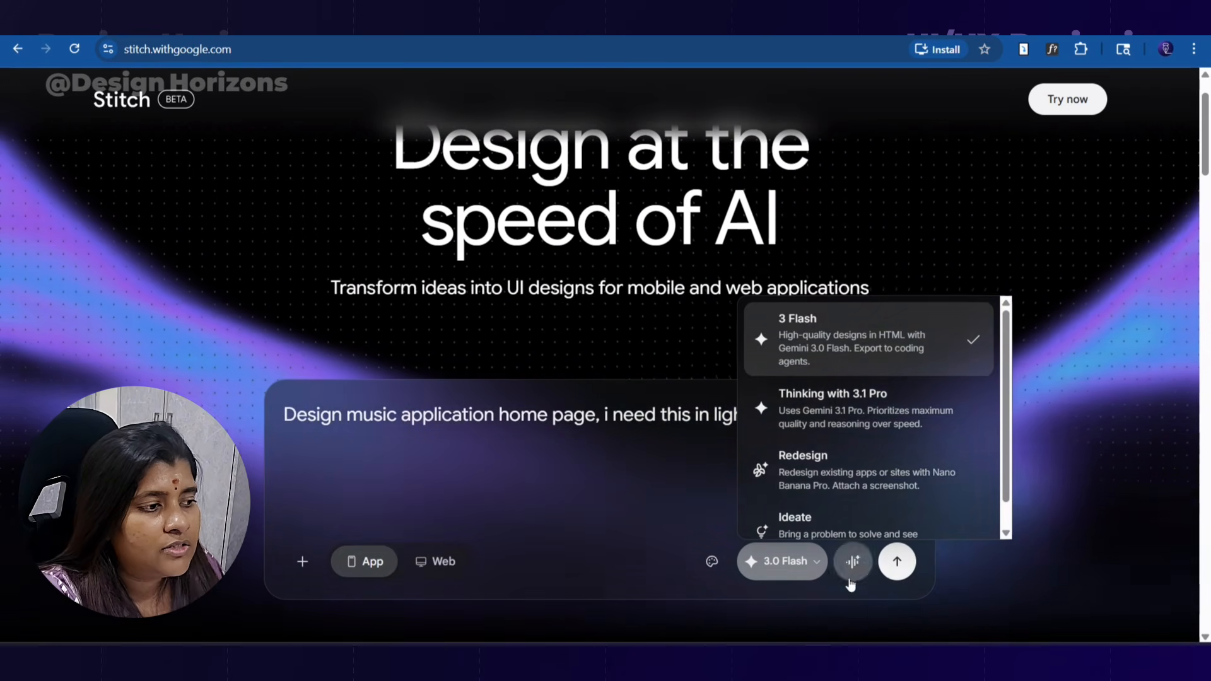
{"action": "left_click", "coordinate": [892, 564]}
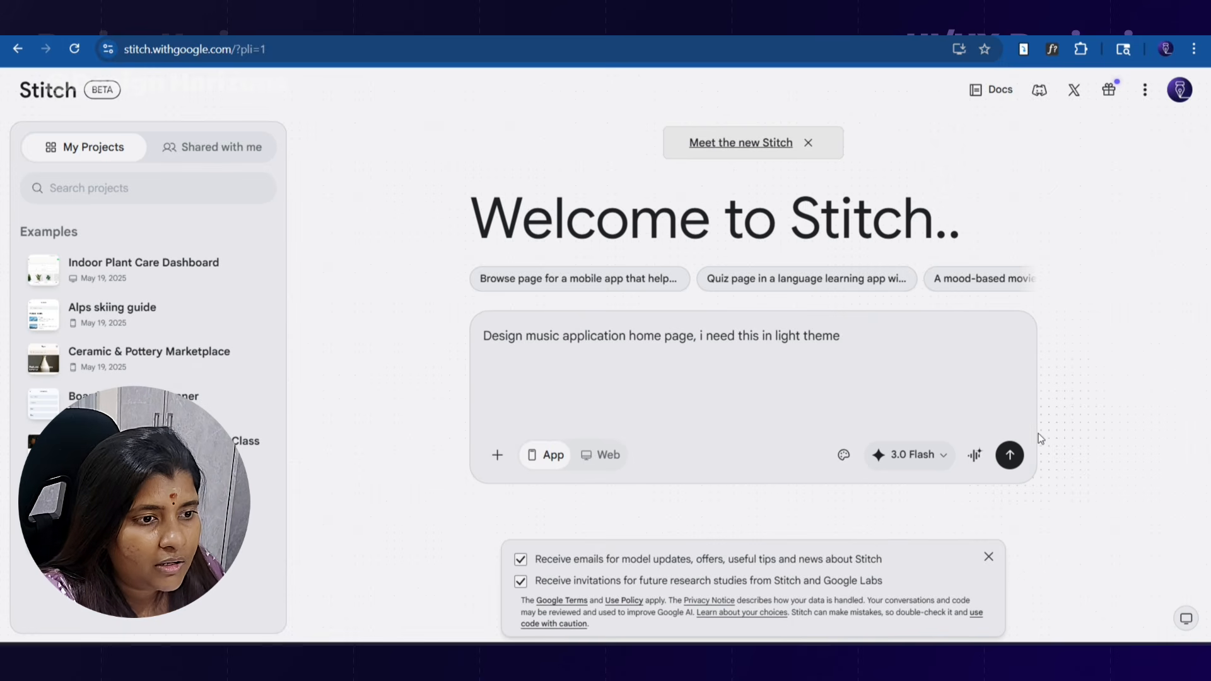
{"action": "left_click", "coordinate": [1009, 464]}
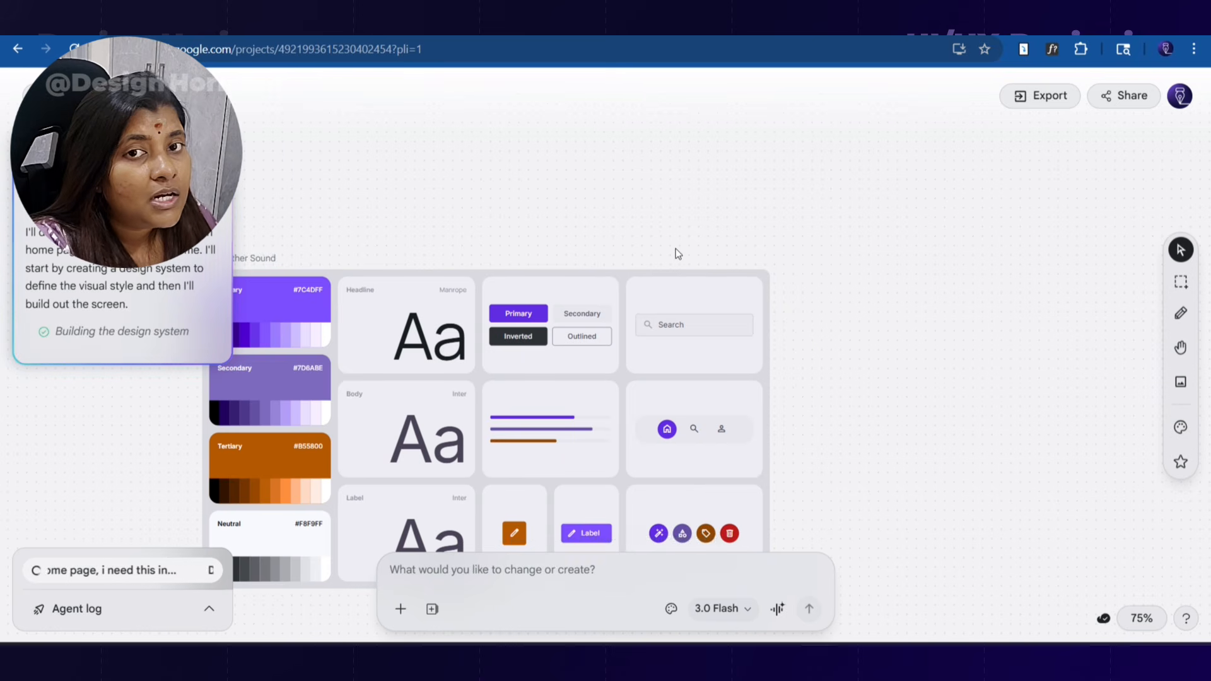
Step: Examine the generated design system and the full length of the music app home screen on the canvas
{"action": "scroll", "coordinate": [676, 249], "scroll_direction": "down", "scroll_amount": 2}
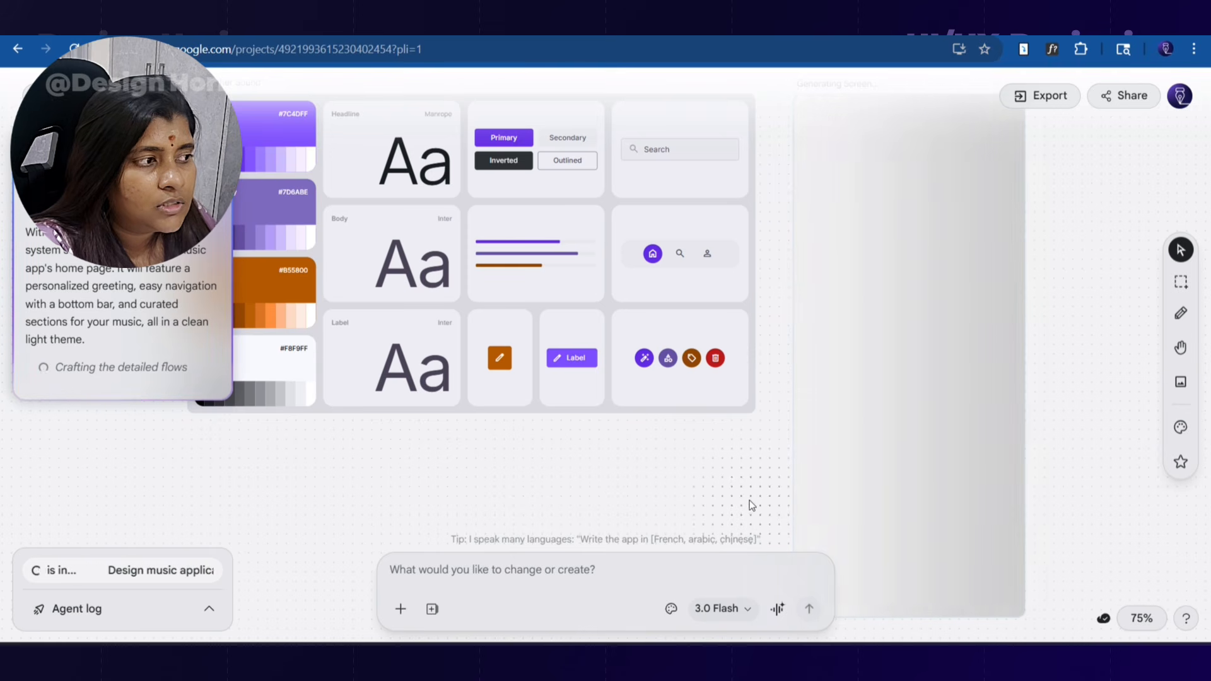
{"action": "scroll", "coordinate": [440, 303], "scroll_direction": "down", "scroll_amount": 4}
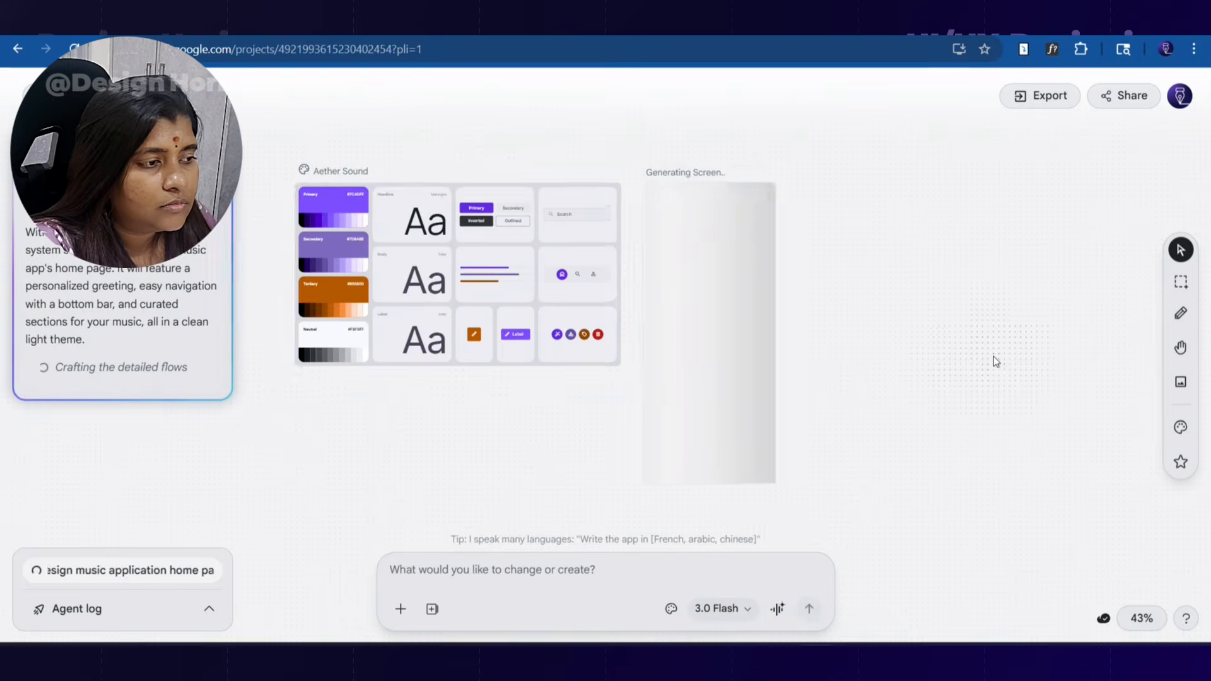
{"action": "scroll", "coordinate": [994, 357], "scroll_direction": "up", "scroll_amount": 1}
{"action": "scroll", "coordinate": [659, 270], "scroll_direction": "down", "scroll_amount": 2}
{"action": "scroll", "coordinate": [660, 270], "scroll_direction": "up", "scroll_amount": 2}
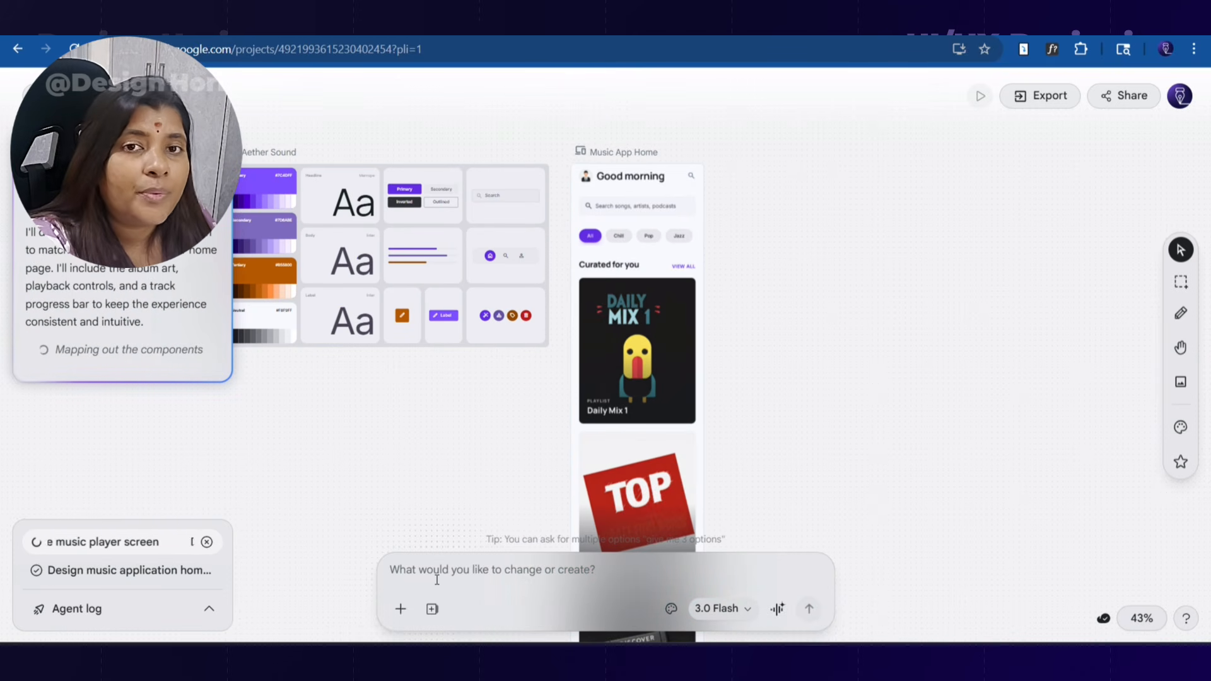
{"action": "left_click", "coordinate": [445, 332]}
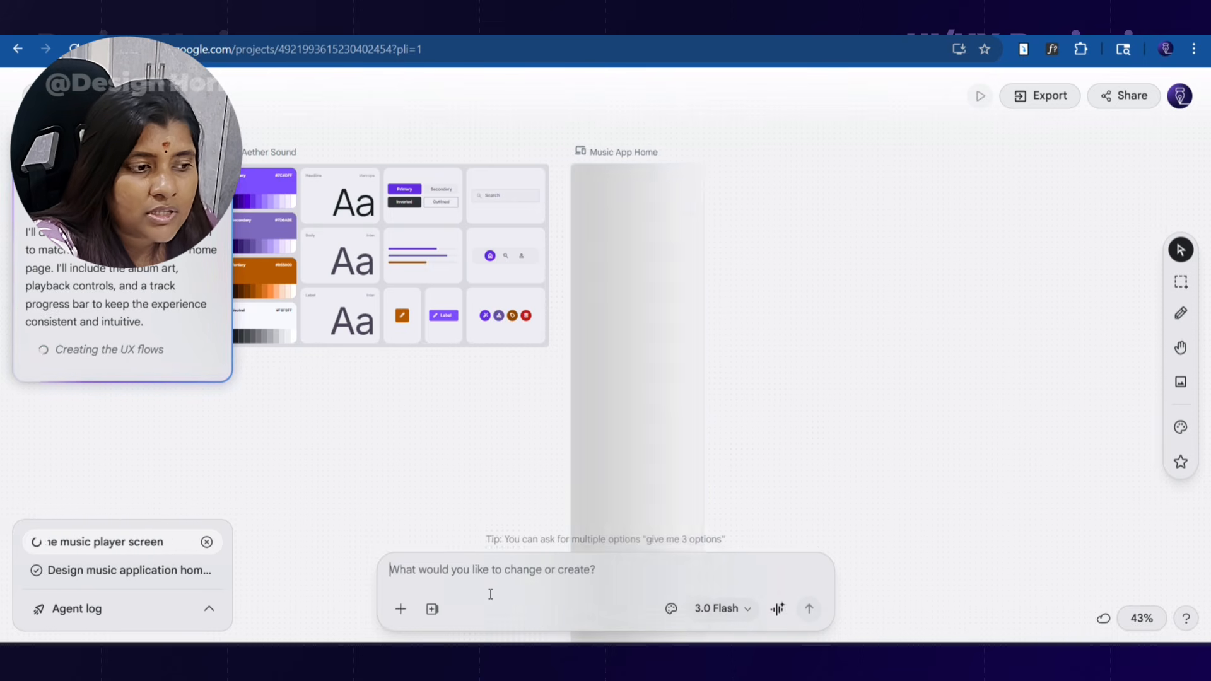
{"action": "scroll", "coordinate": [797, 311], "scroll_direction": "down", "scroll_amount": 10}
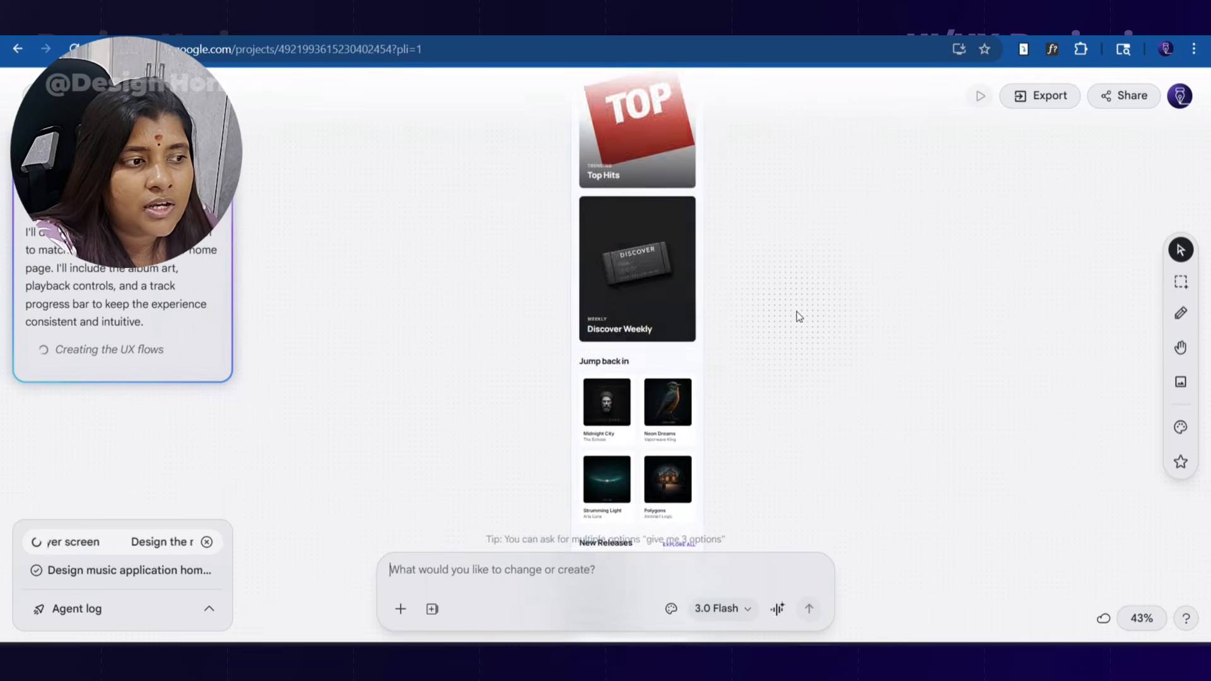
{"action": "scroll", "coordinate": [775, 395], "scroll_direction": "up", "scroll_amount": 10}
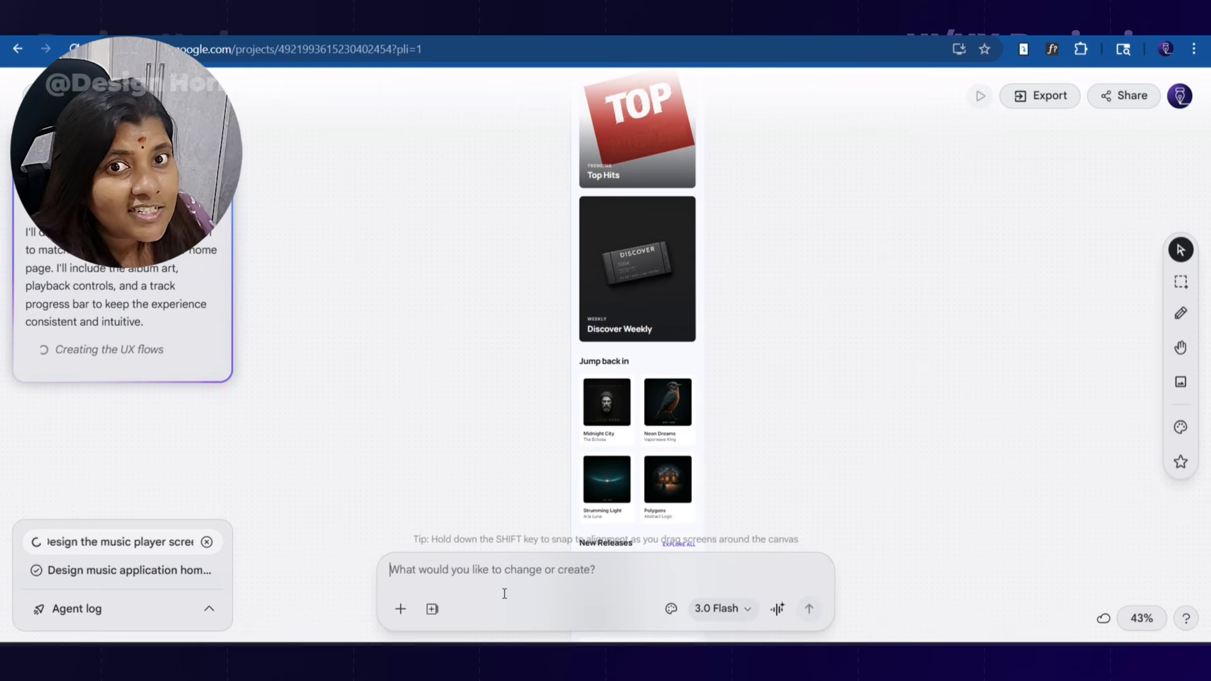
{"action": "scroll", "coordinate": [744, 356], "scroll_direction": "down", "scroll_amount": 9}
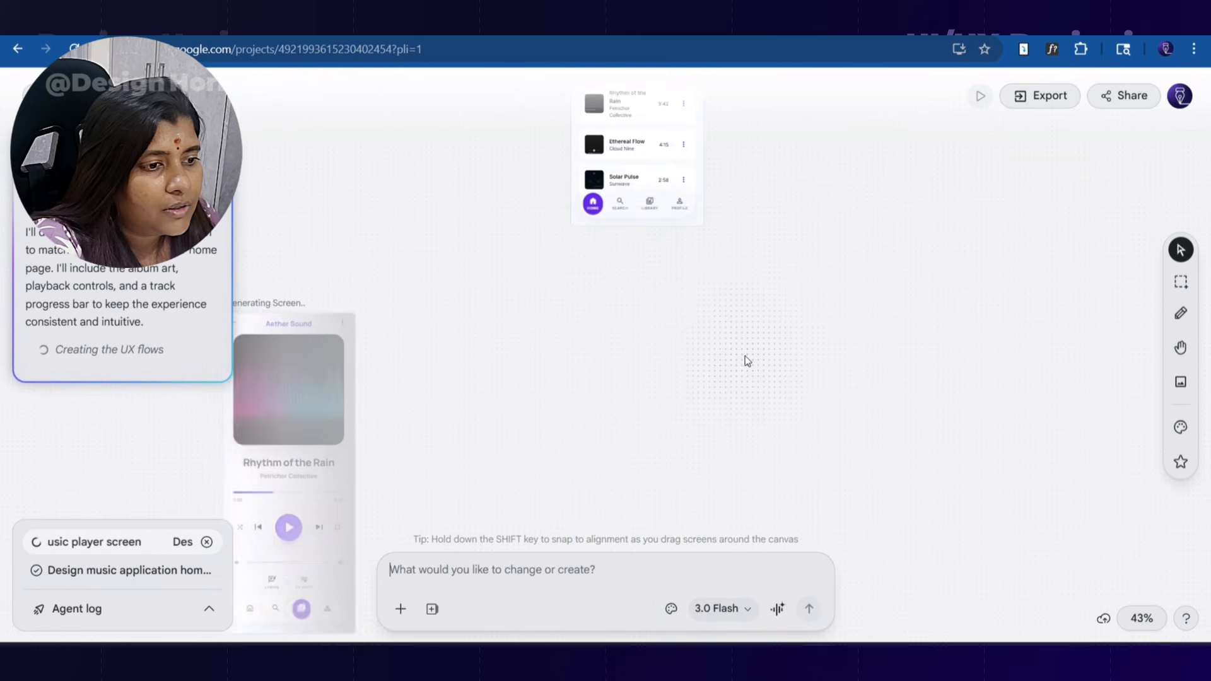
Step: Move the generated music player screen up beside the Music App Home screen
{"action": "scroll", "coordinate": [772, 350], "scroll_direction": "down", "scroll_amount": 2}
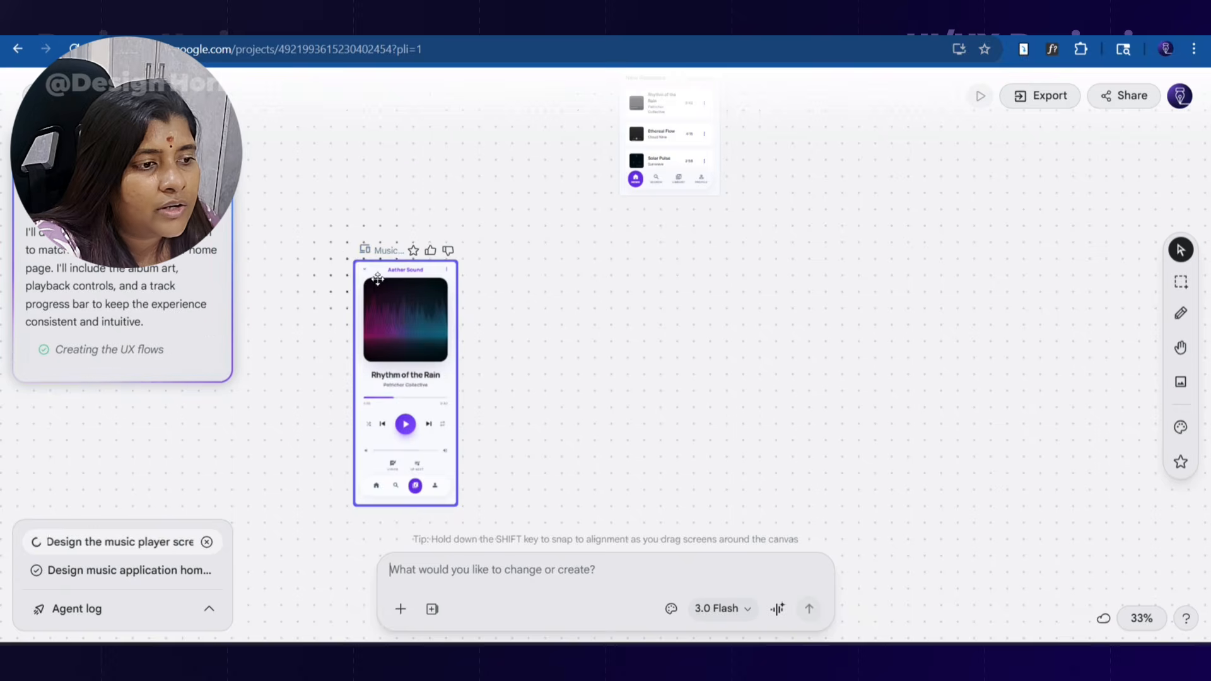
{"action": "scroll", "coordinate": [685, 291], "scroll_direction": "up", "scroll_amount": 10}
{"action": "scroll", "coordinate": [607, 301], "scroll_direction": "down", "scroll_amount": 10}
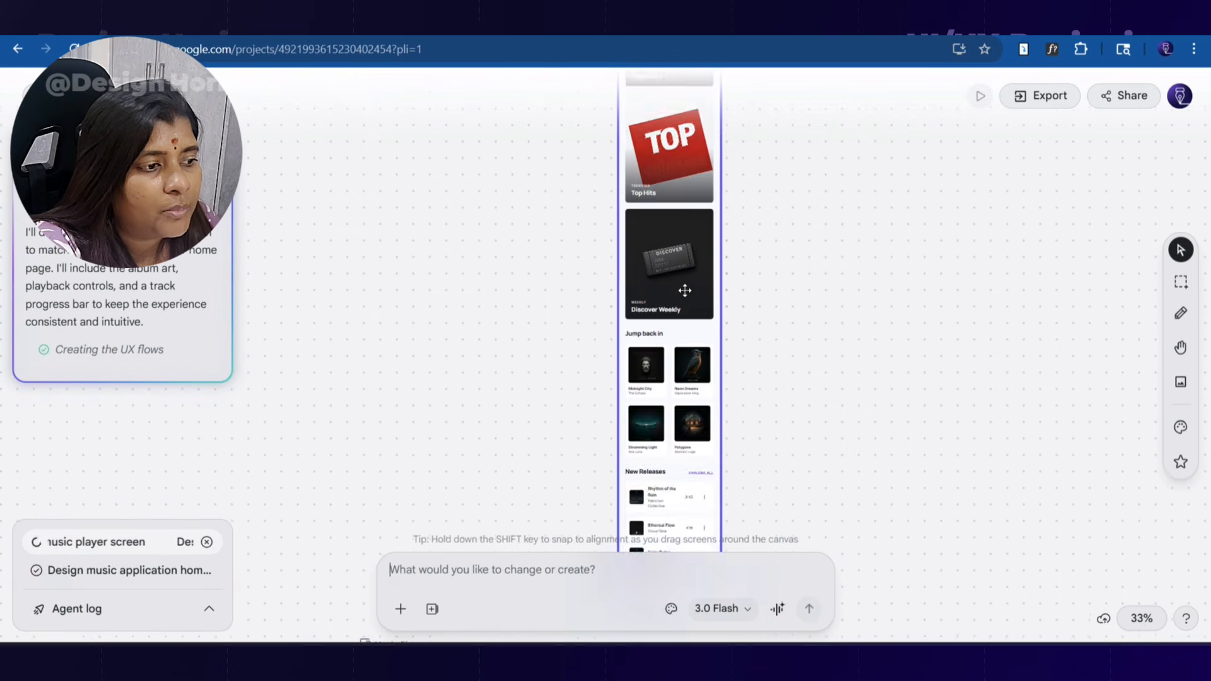
{"action": "left_click_drag", "start_coordinate": [365, 255], "coordinate": [769, 100]}
{"action": "scroll", "coordinate": [848, 340], "scroll_direction": "up", "scroll_amount": 2}
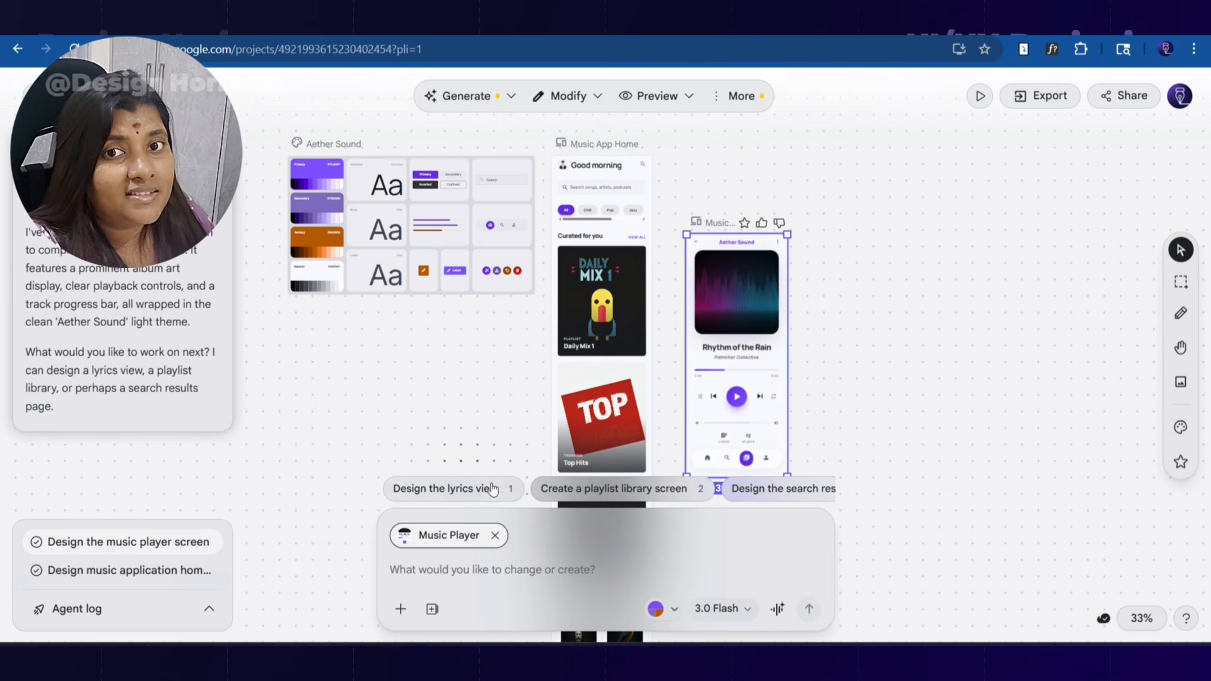
Step: Have the suggested playlist library screen generated for the music app
{"action": "left_click", "coordinate": [481, 576]}
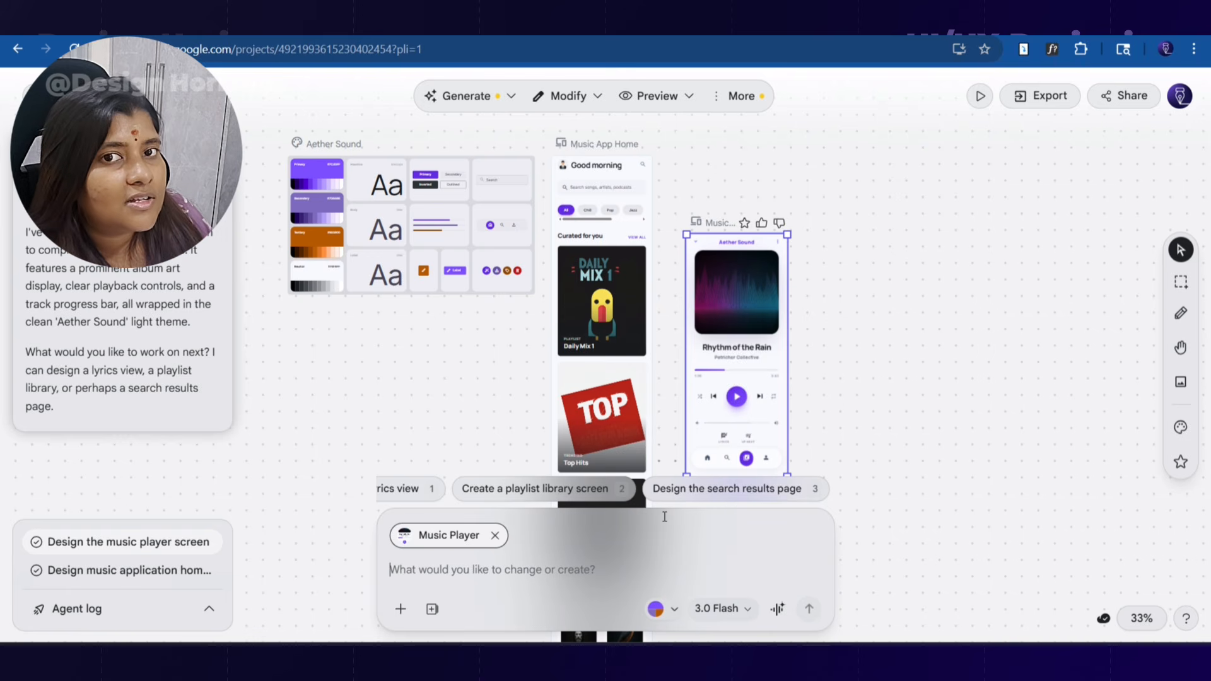
{"action": "left_click", "coordinate": [513, 496]}
{"action": "scroll", "coordinate": [599, 426], "scroll_direction": "down", "scroll_amount": 5}
{"action": "scroll", "coordinate": [598, 426], "scroll_direction": "down", "scroll_amount": 3}
{"action": "scroll", "coordinate": [731, 451], "scroll_direction": "up", "scroll_amount": 8}
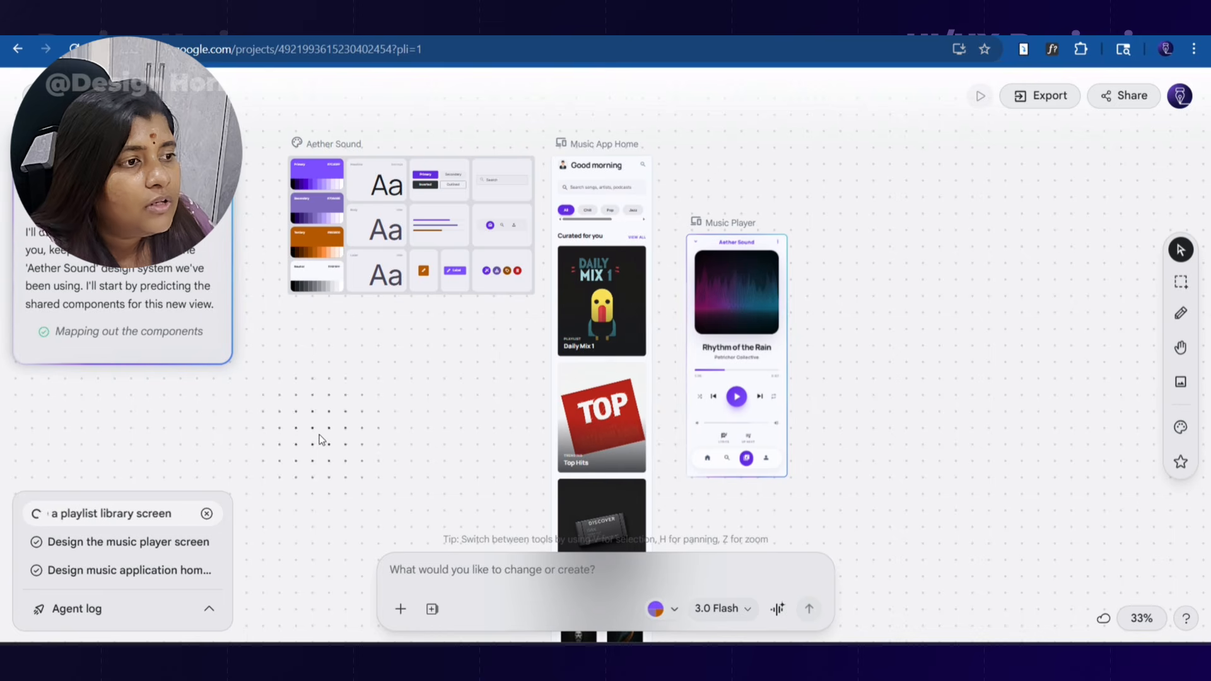
Step: Mark the Music App Home screen as a favourite
{"action": "scroll", "coordinate": [619, 117], "scroll_direction": "up", "scroll_amount": 2}
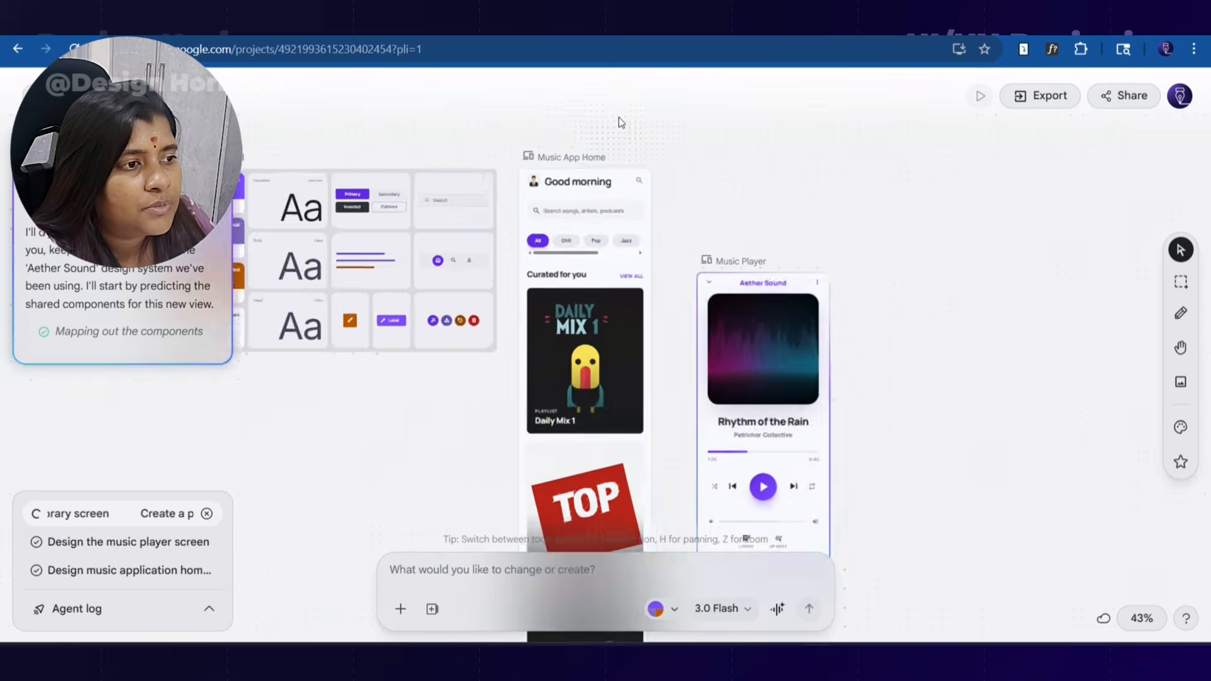
{"action": "scroll", "coordinate": [619, 117], "scroll_direction": "up", "scroll_amount": 5}
{"action": "left_click", "coordinate": [493, 208]}
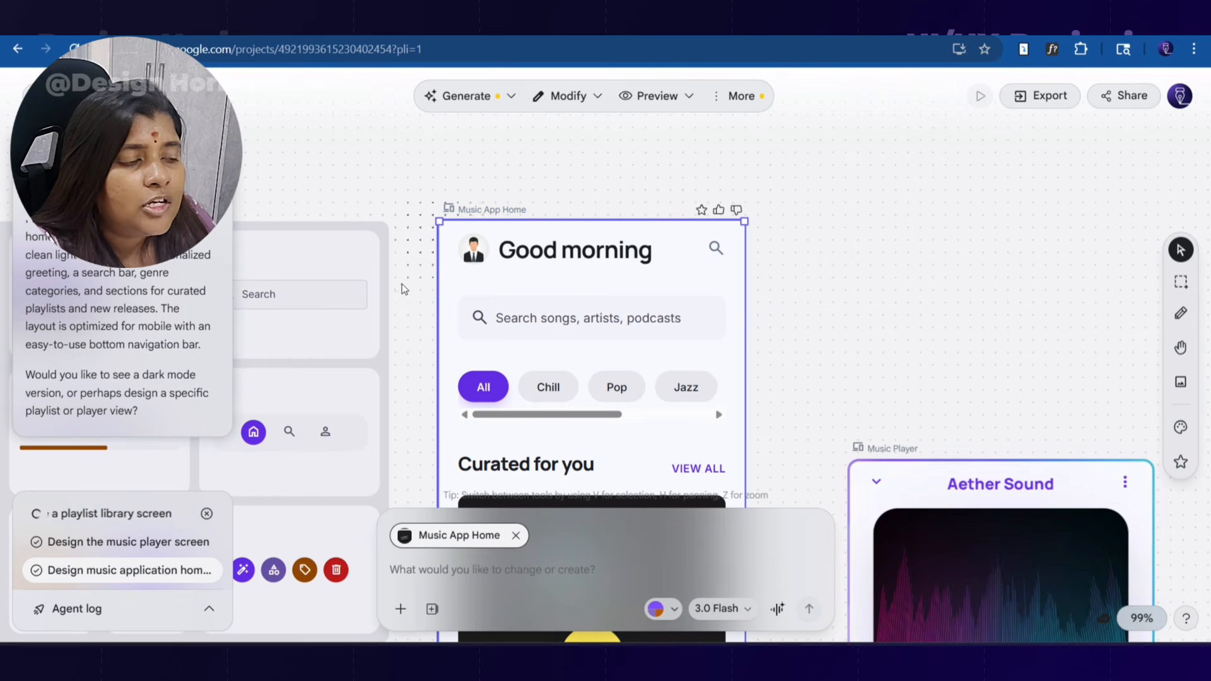
{"action": "left_click", "coordinate": [701, 209]}
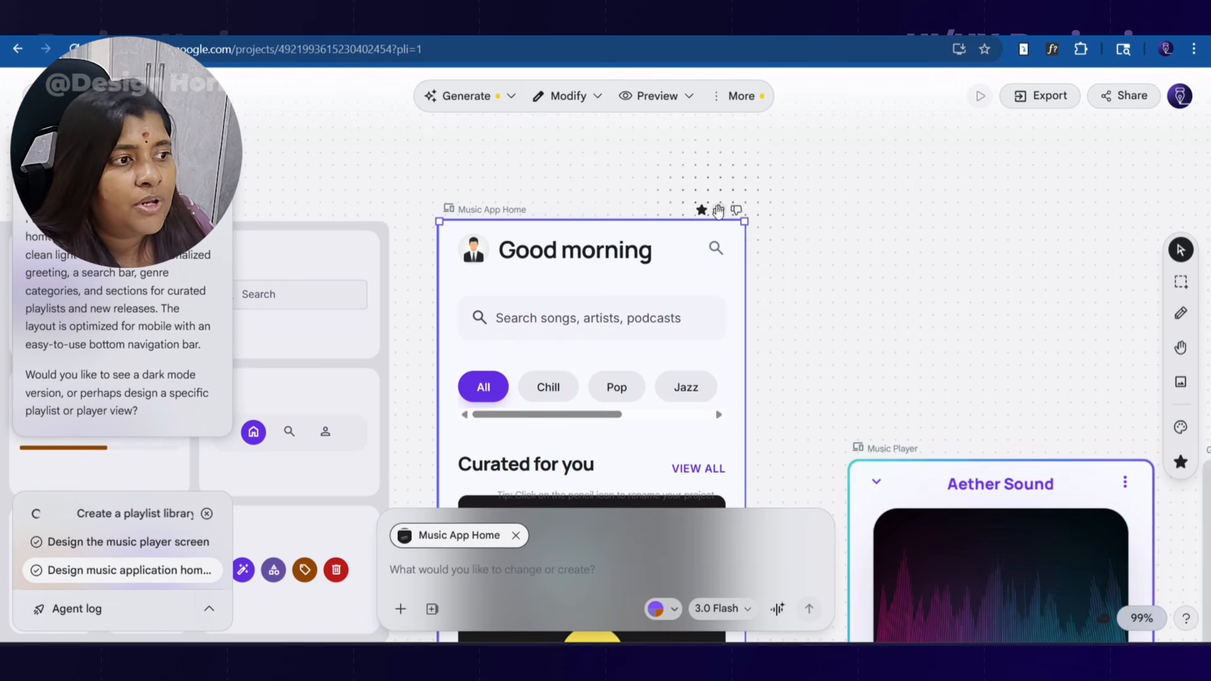
Step: Look through the project's favourites, then close the list and deselect the screen
{"action": "left_click", "coordinate": [1182, 462]}
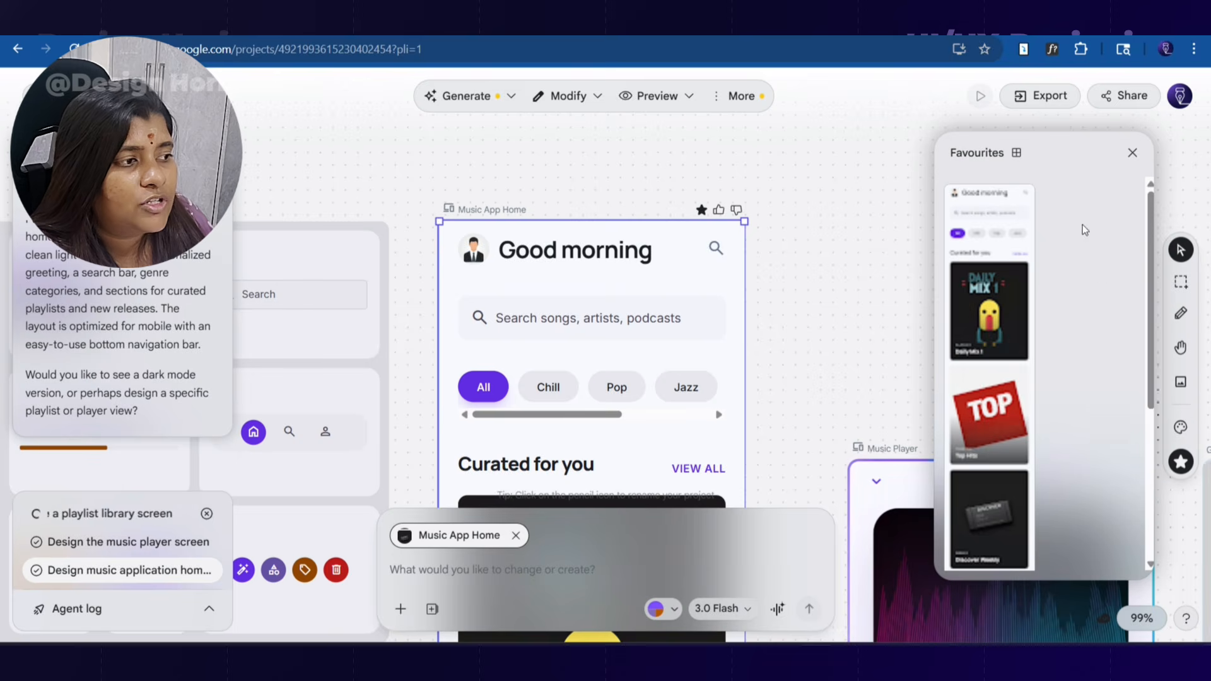
{"action": "scroll", "coordinate": [1003, 392], "scroll_direction": "down", "scroll_amount": 5}
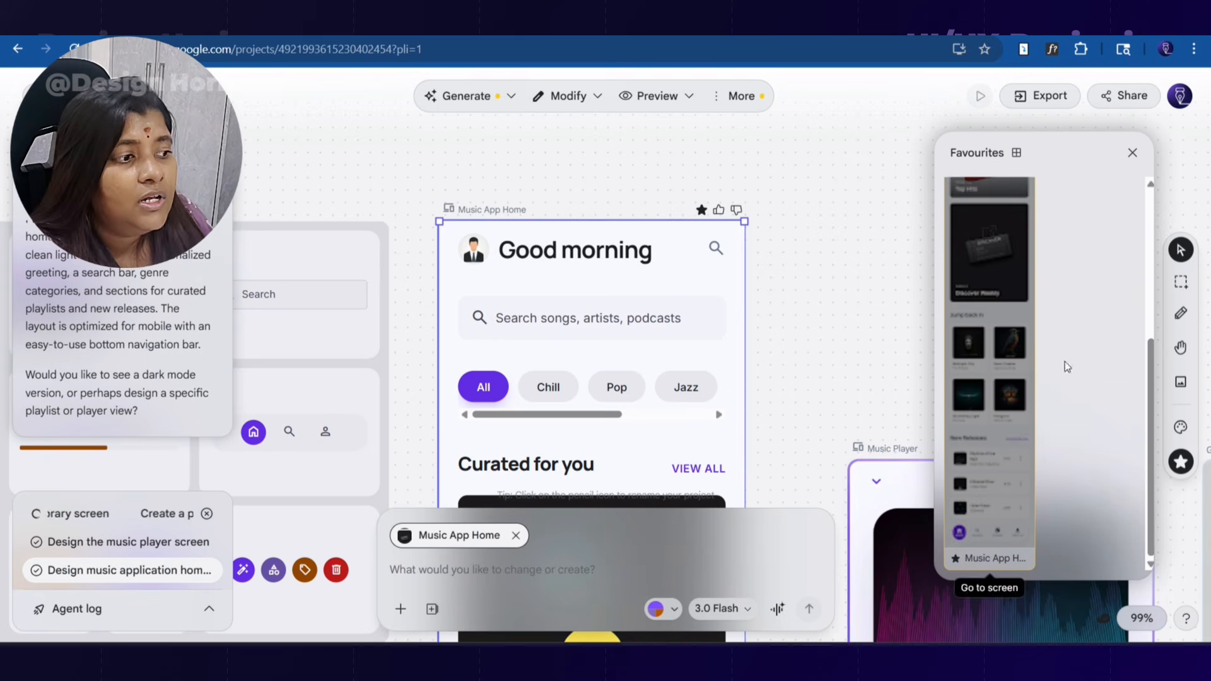
{"action": "scroll", "coordinate": [1066, 363], "scroll_direction": "up", "scroll_amount": 5}
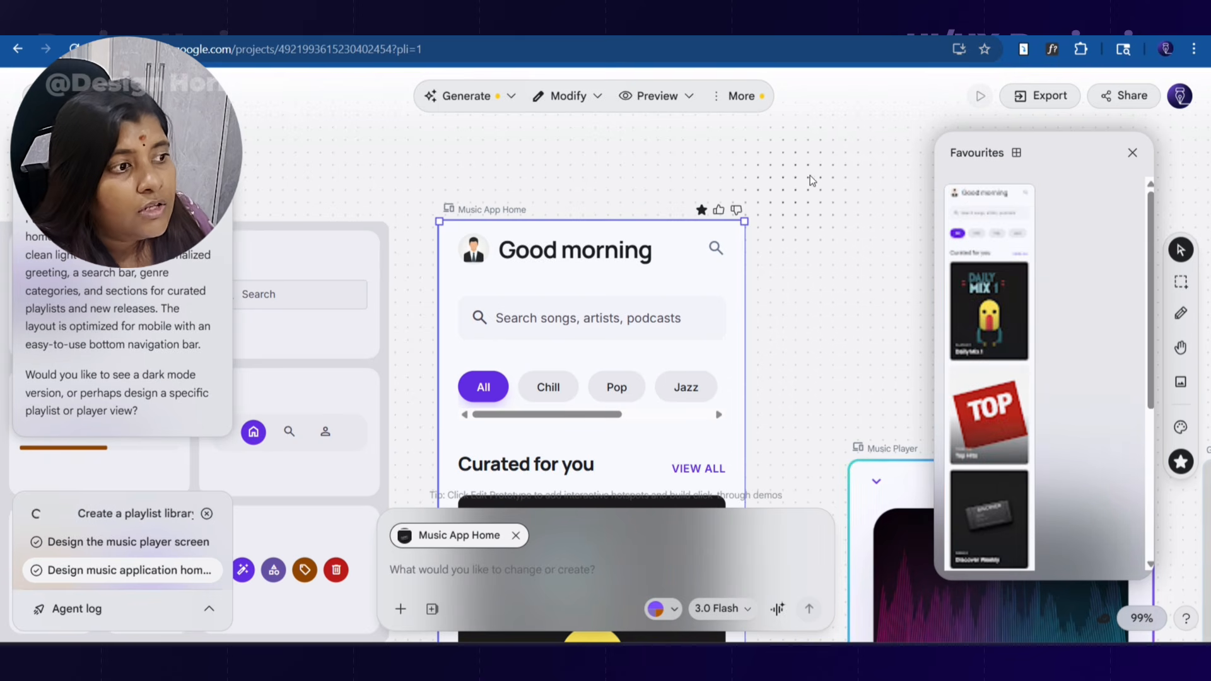
{"action": "left_click", "coordinate": [839, 170]}
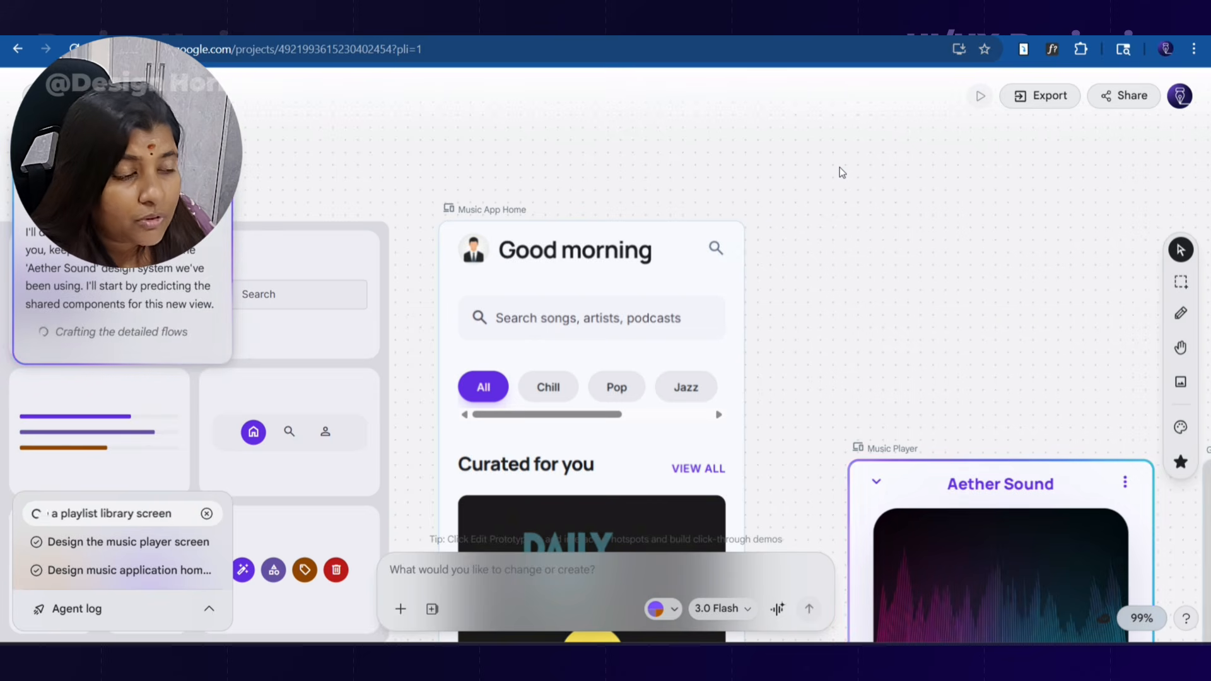
Step: Convert the Music App Home screen to Figma export format and copy it to the clipboard
{"action": "left_click", "coordinate": [492, 209]}
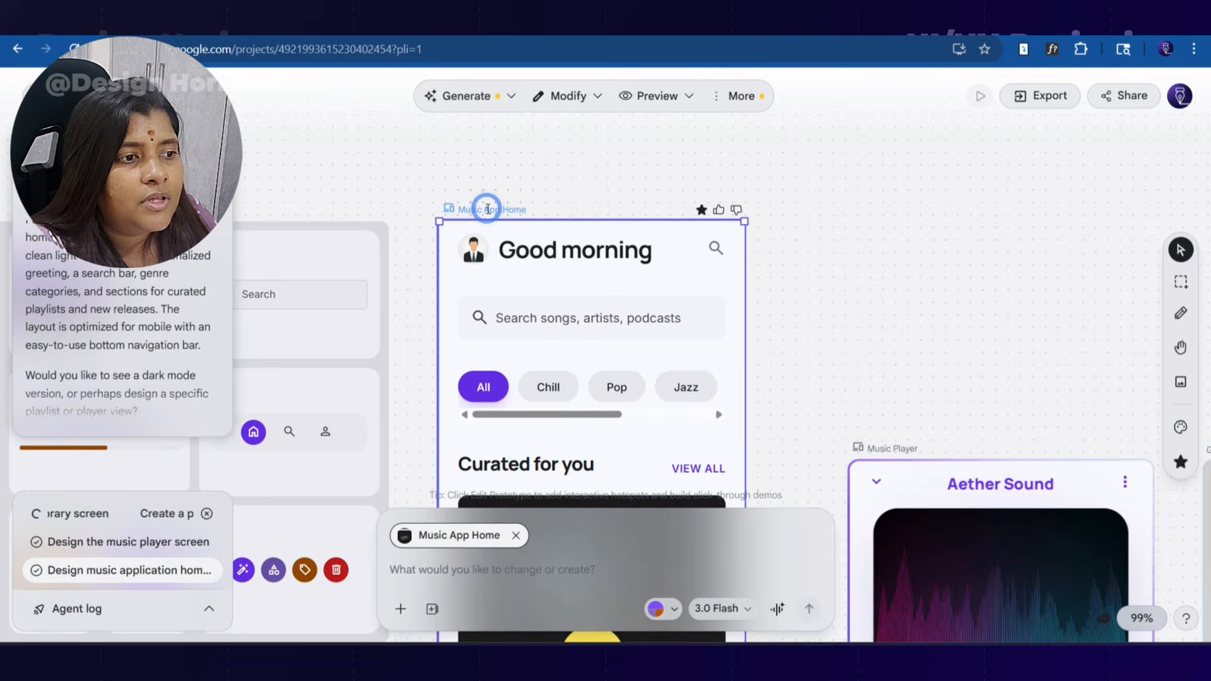
{"action": "scroll", "coordinate": [492, 209], "scroll_direction": "down", "scroll_amount": 10}
{"action": "scroll", "coordinate": [492, 209], "scroll_direction": "down", "scroll_amount": 15}
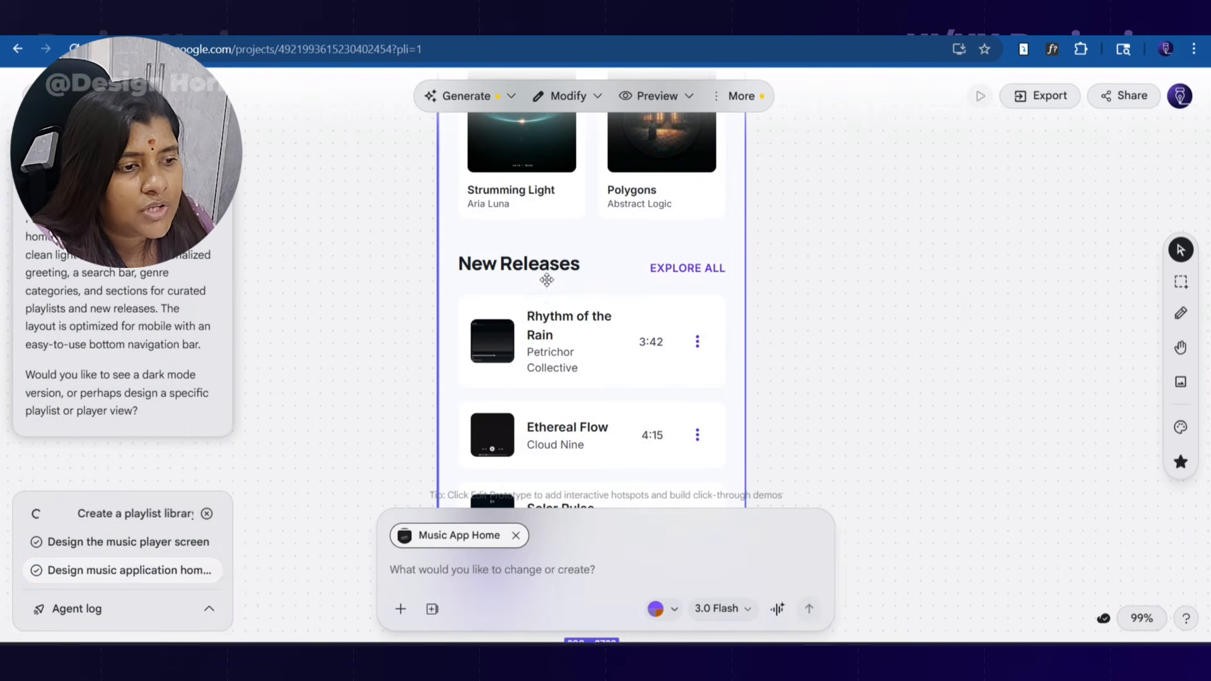
{"action": "scroll", "coordinate": [557, 344], "scroll_direction": "up", "scroll_amount": 8}
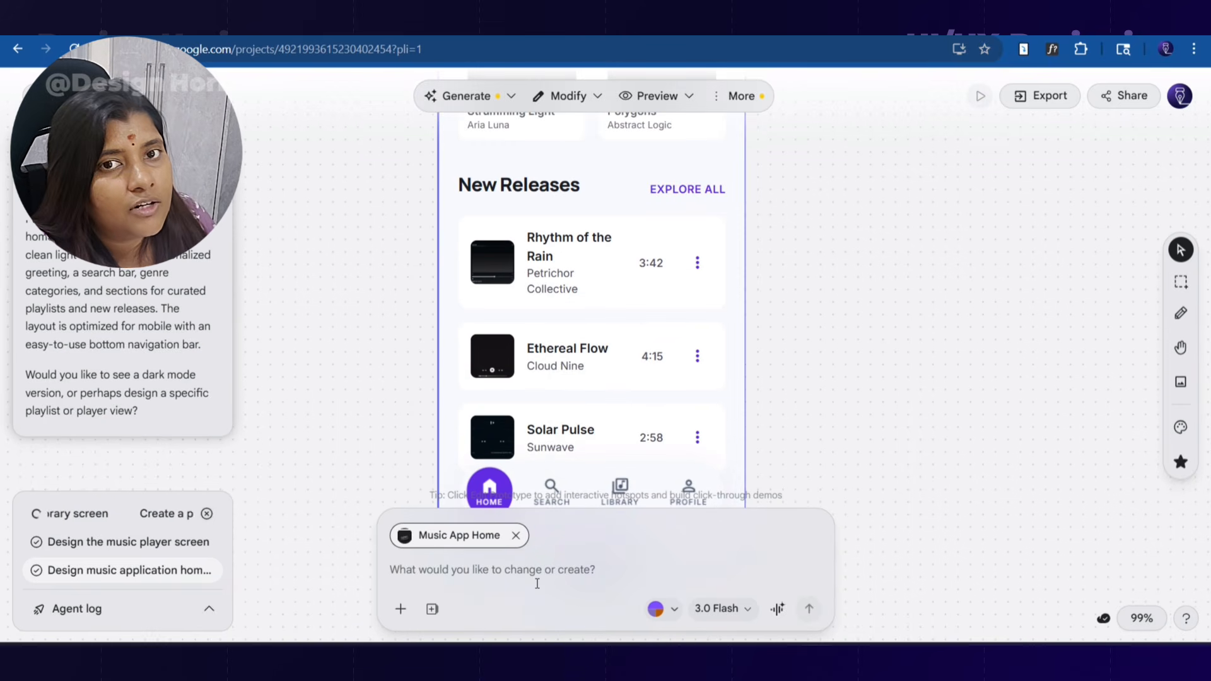
{"action": "scroll", "coordinate": [625, 470], "scroll_direction": "up", "scroll_amount": 10}
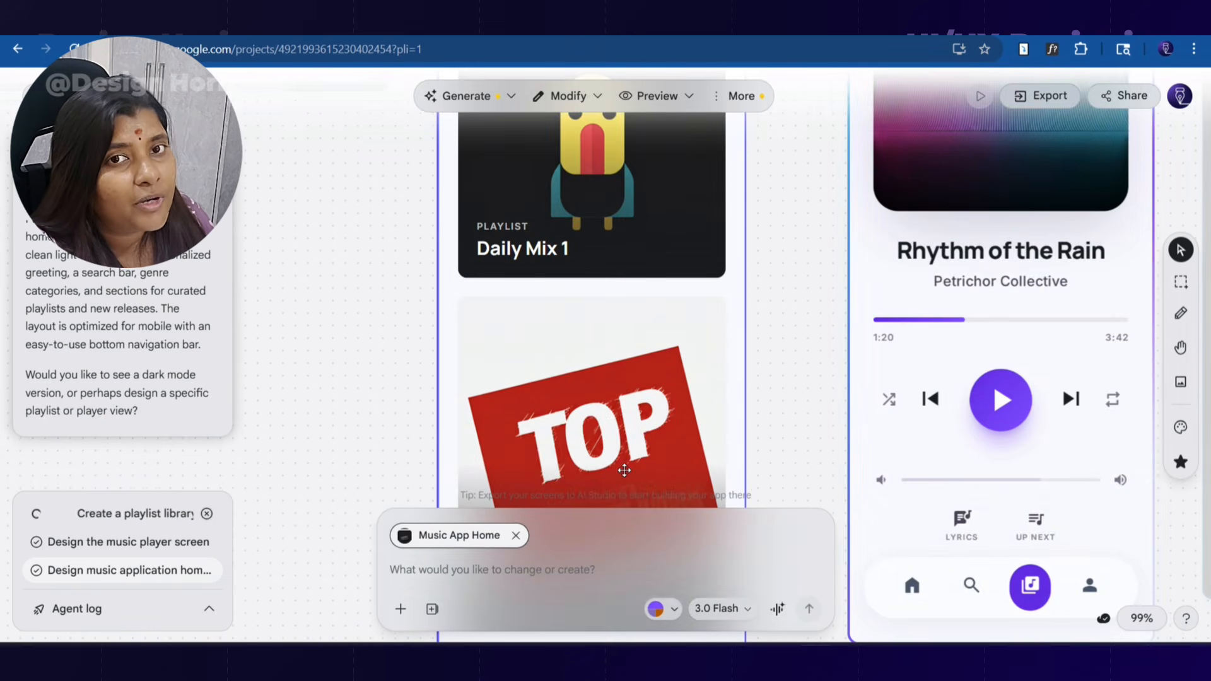
{"action": "scroll", "coordinate": [625, 470], "scroll_direction": "up", "scroll_amount": 10}
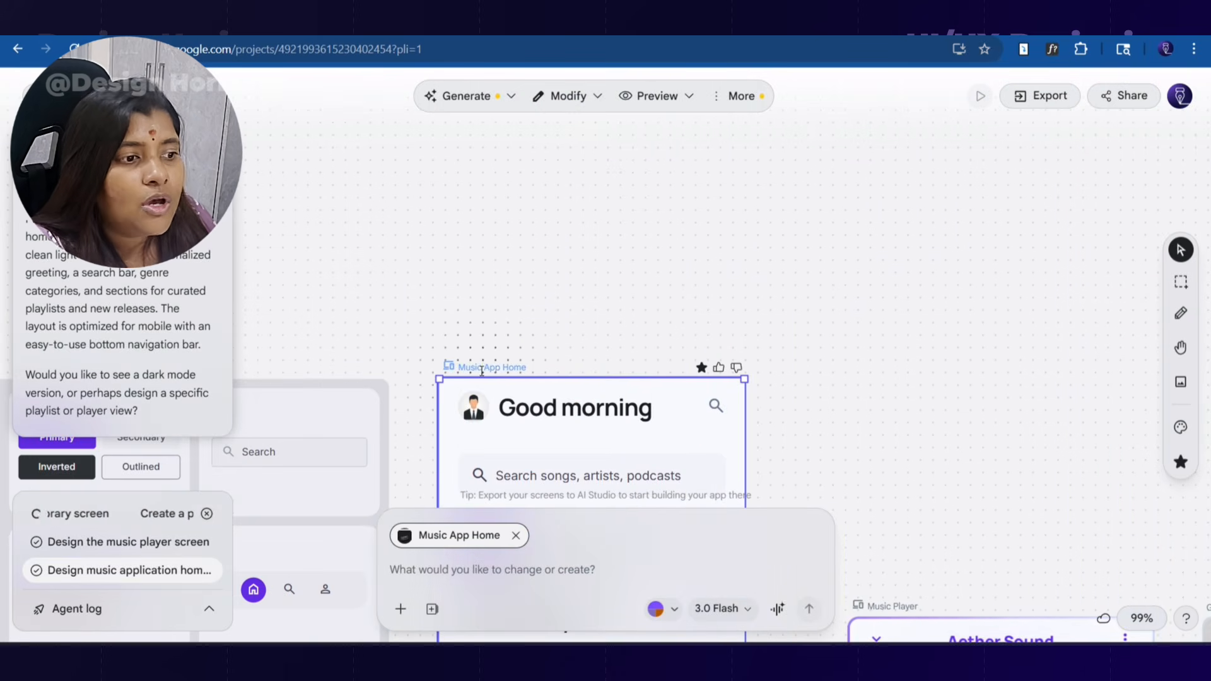
{"action": "left_click", "coordinate": [1037, 99]}
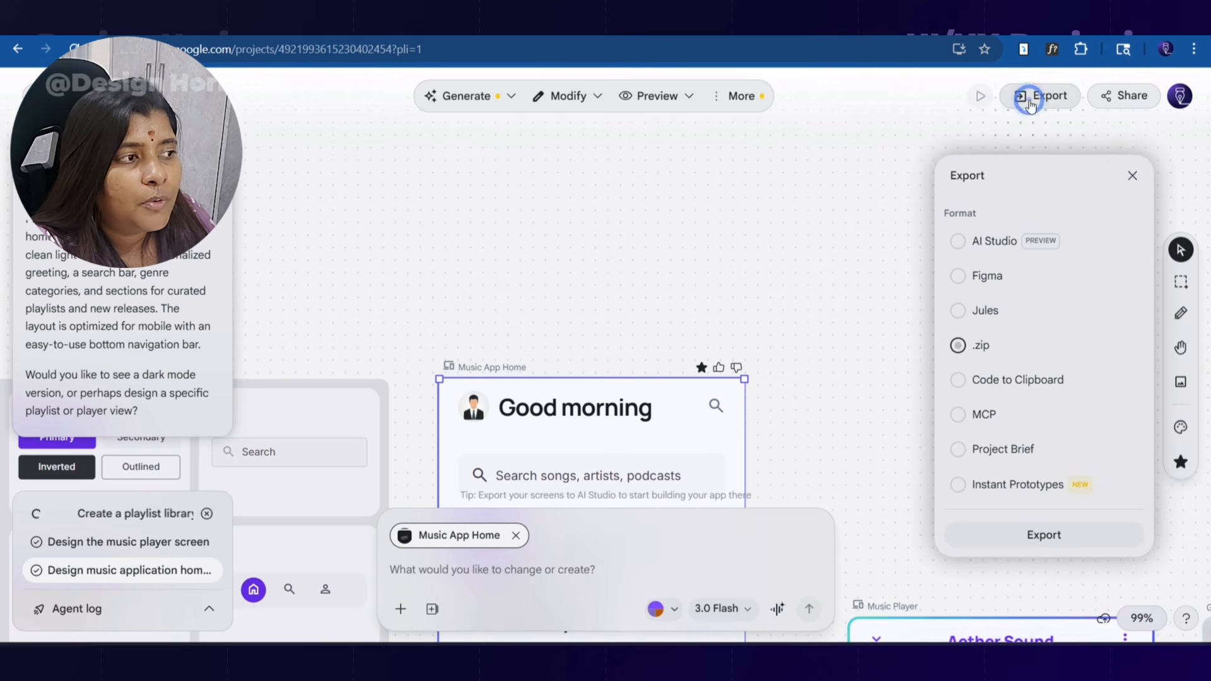
{"action": "left_click", "coordinate": [995, 276]}
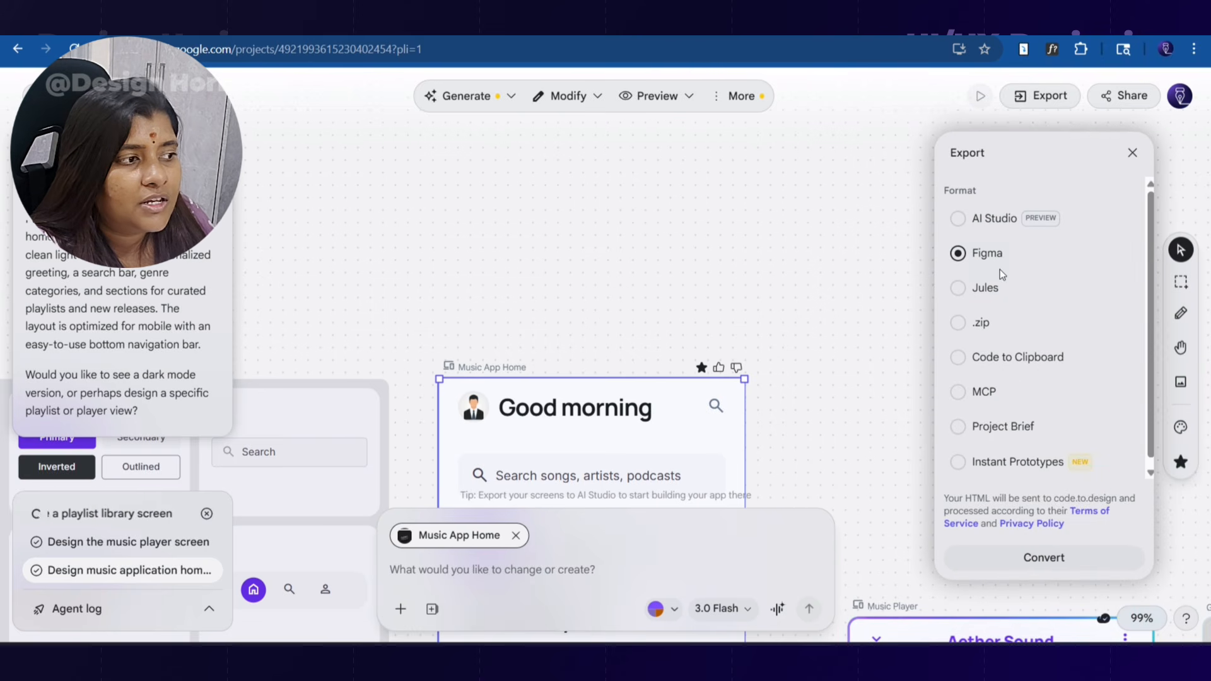
{"action": "left_click", "coordinate": [1071, 557]}
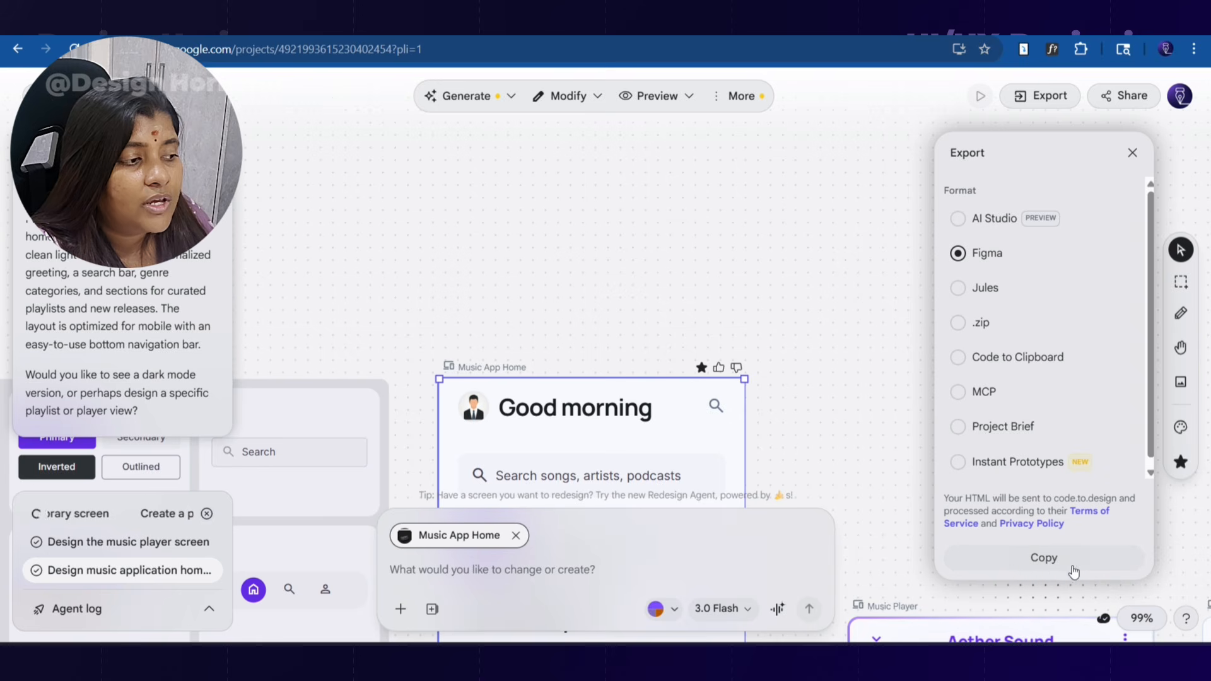
{"action": "left_click", "coordinate": [1045, 559]}
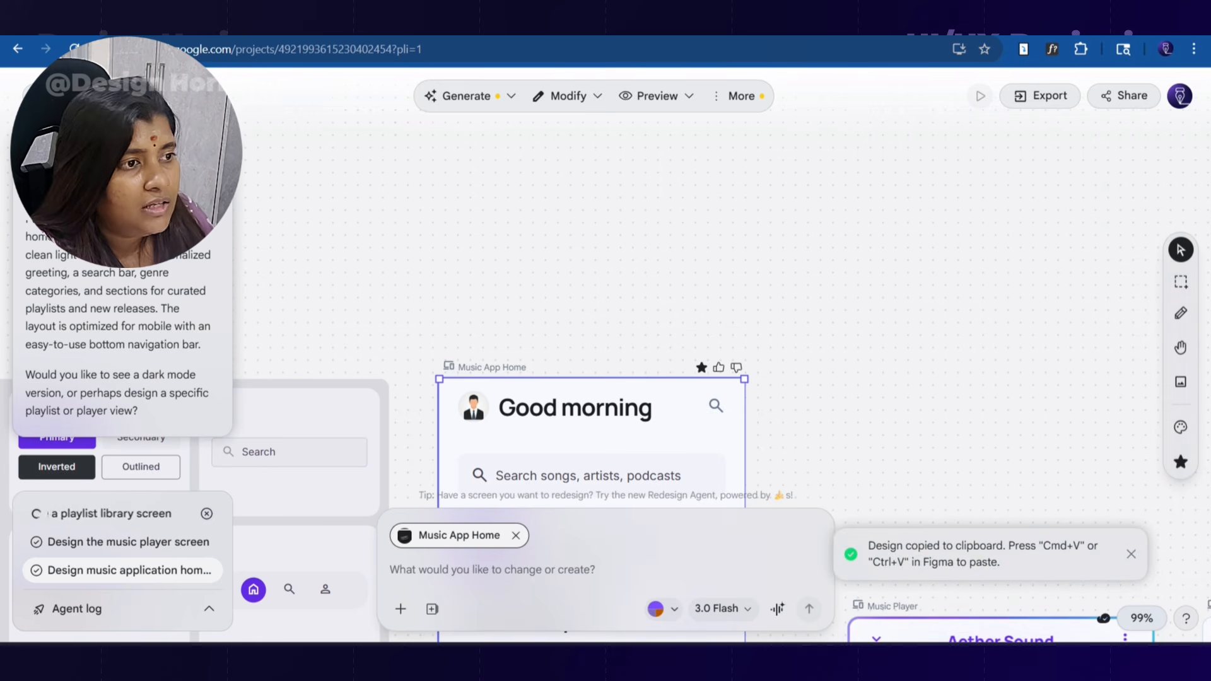
Step: Open the Autolayouts master class file in Figma in a new browser tab and paste the copied home screen onto the canvas
{"action": "key", "text": "ctrl+t"}
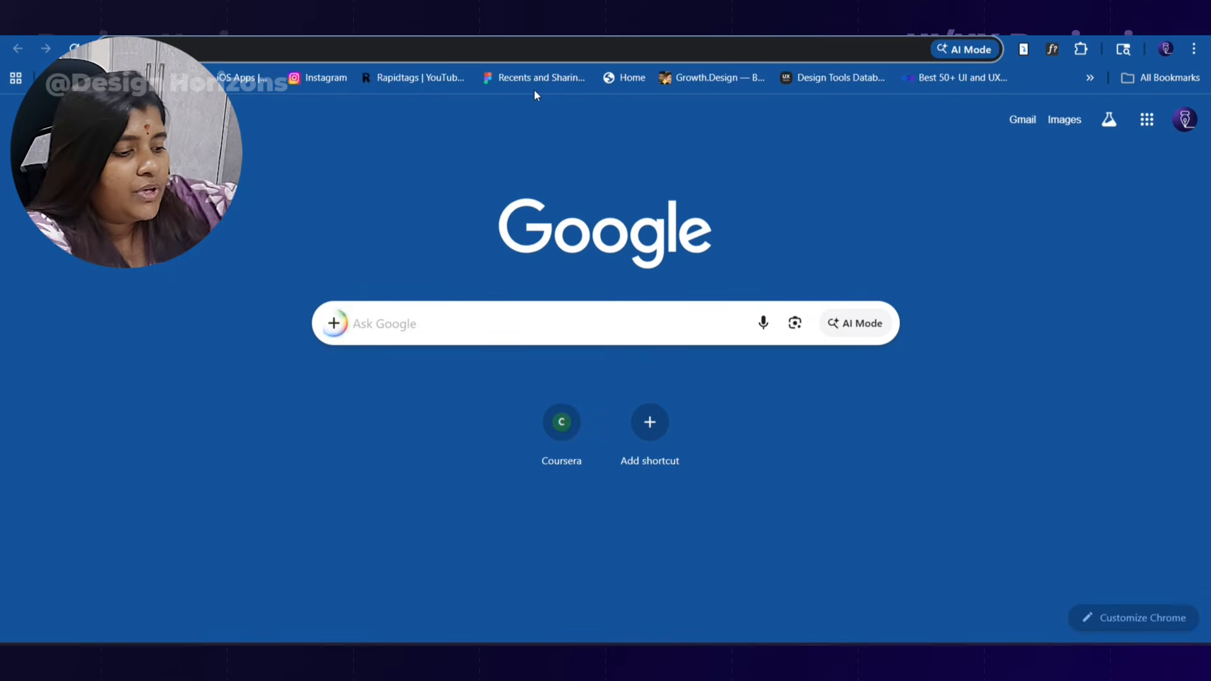
{"action": "type", "text": "fig"}
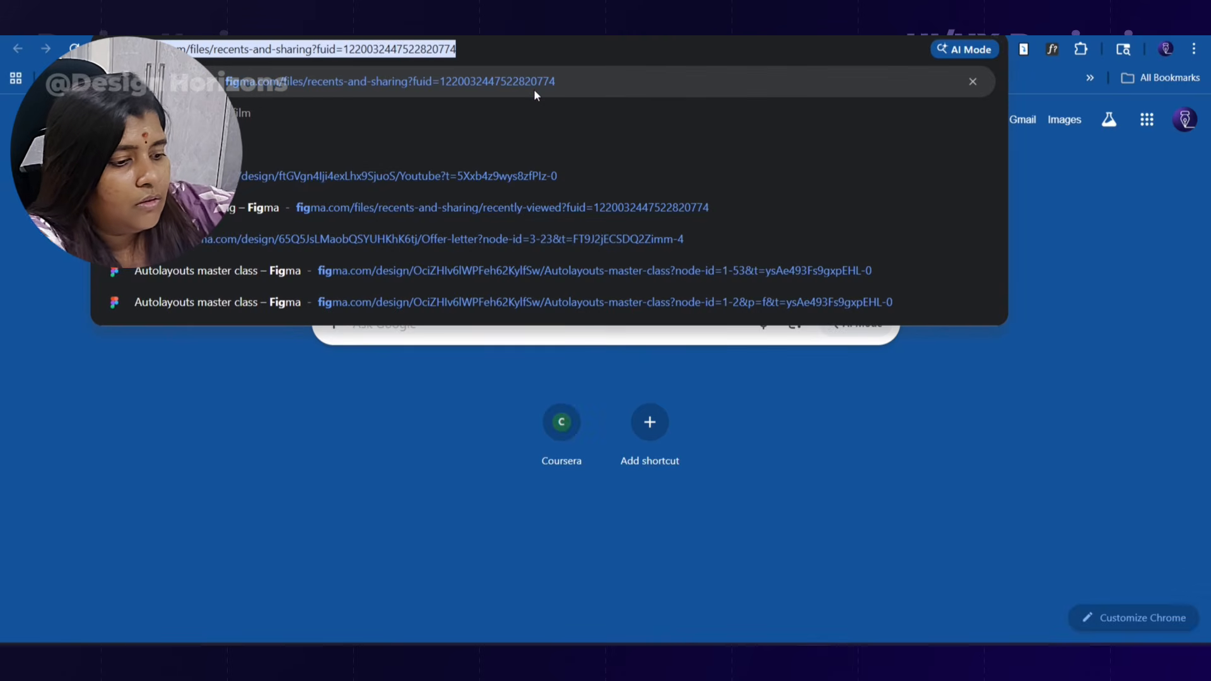
{"action": "key", "text": "Return"}
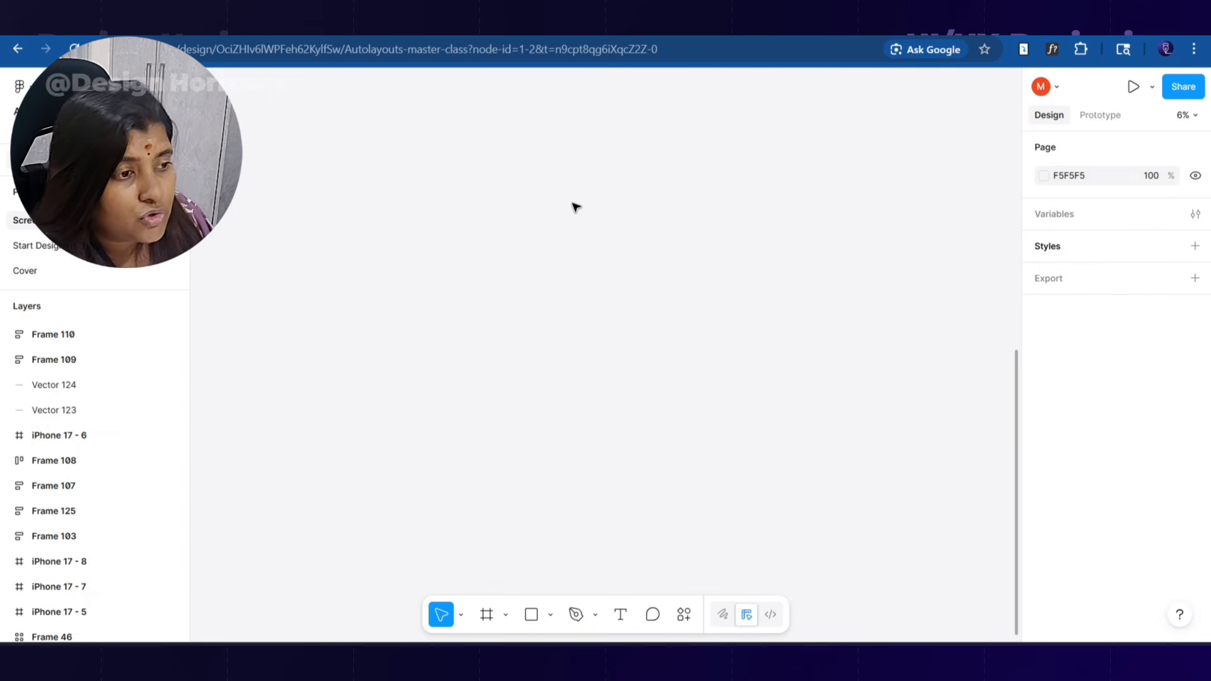
{"action": "key", "text": "ctrl+v"}
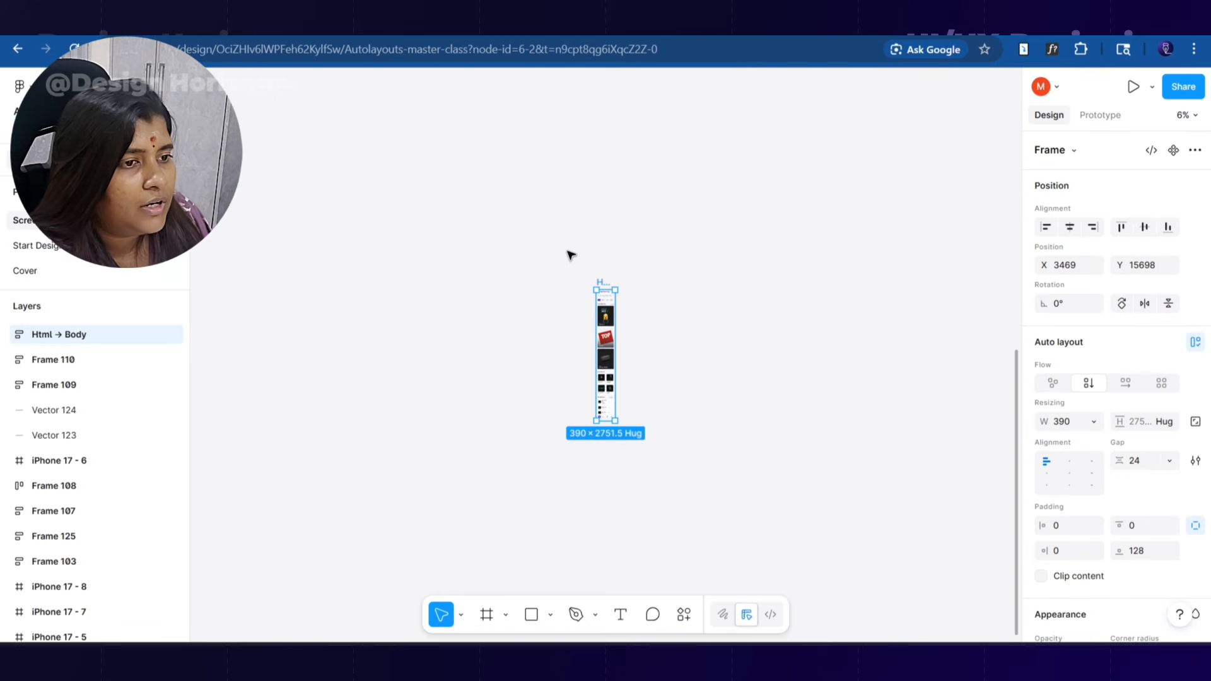
{"action": "scroll", "coordinate": [642, 303], "scroll_direction": "up", "scroll_amount": 10, "text": "ctrl"}
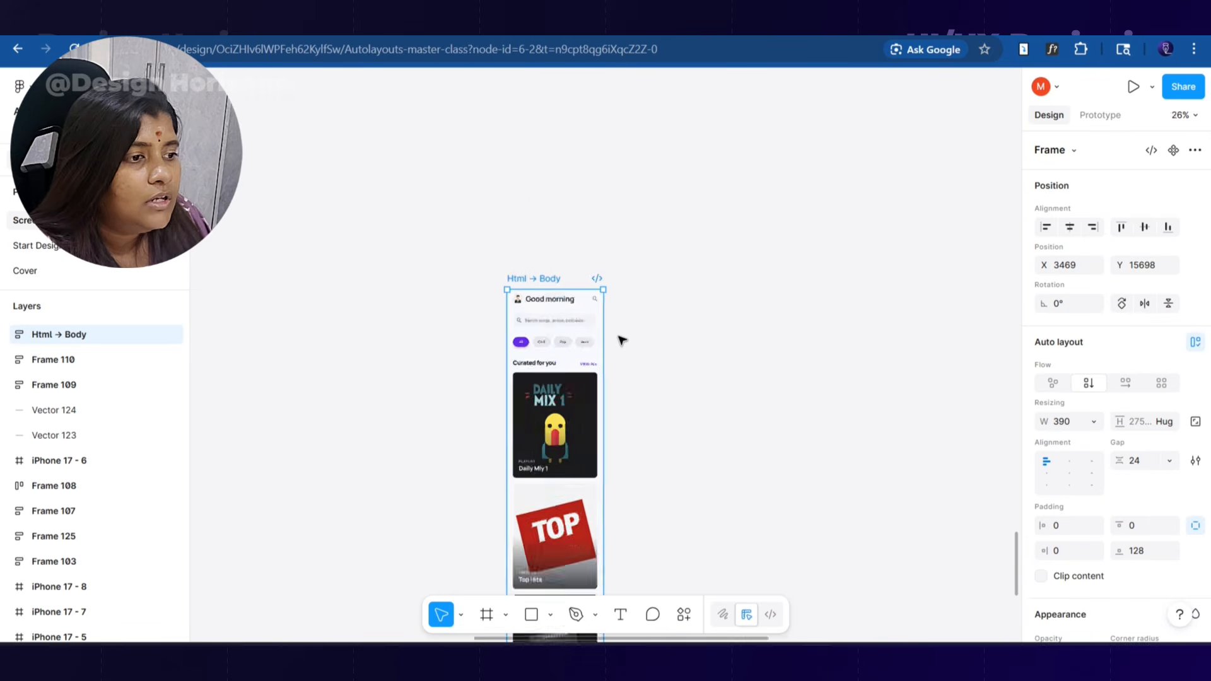
Step: Inspect the pasted frame's Main layers, including the search bar's input and icon container and the category chips section
{"action": "left_click", "coordinate": [603, 302], "text": "ctrl"}
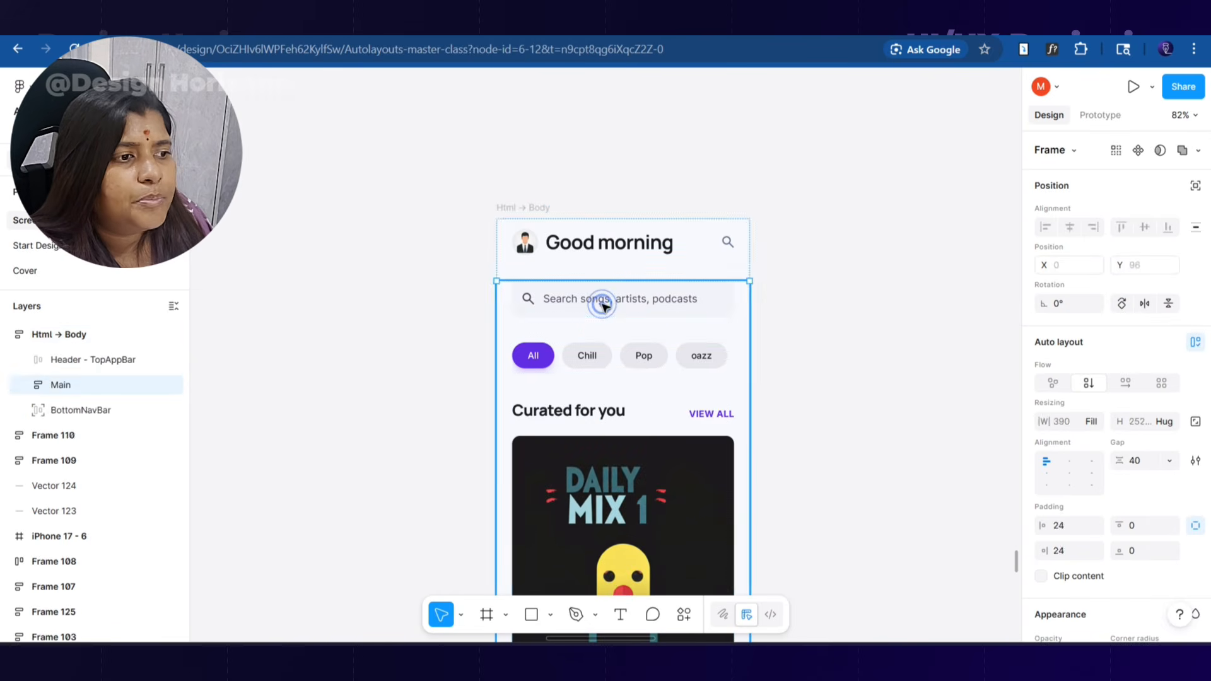
{"action": "left_click", "coordinate": [504, 207]}
{"action": "left_click", "coordinate": [643, 339]}
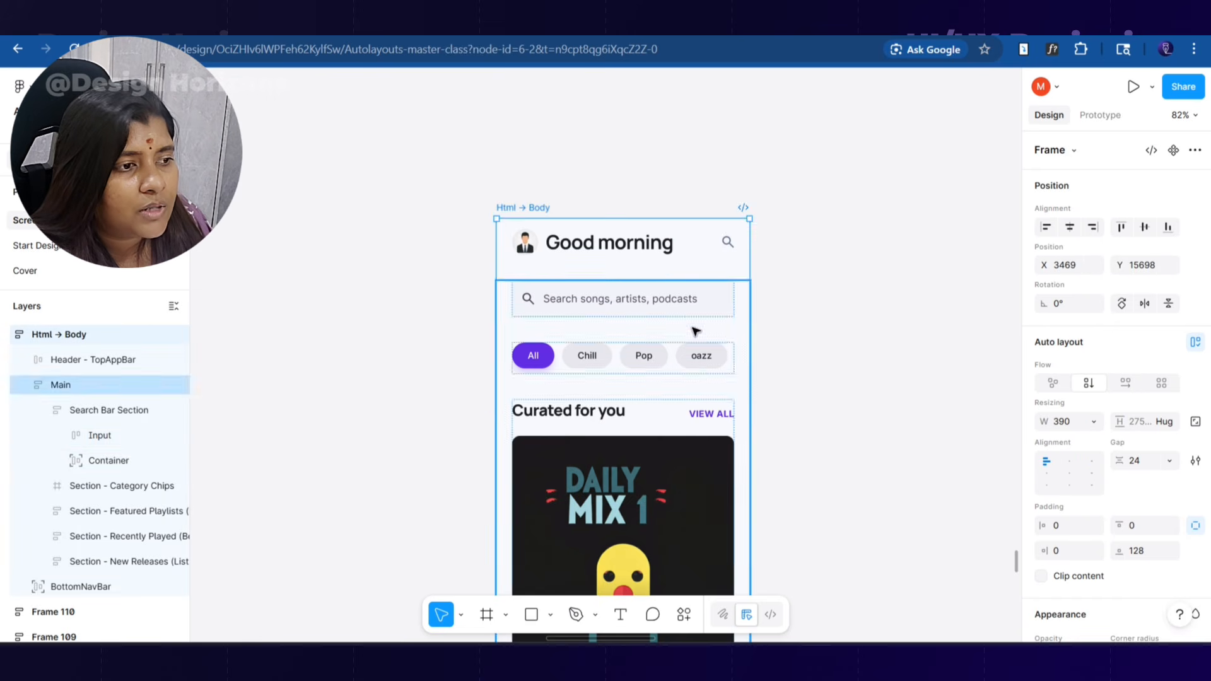
{"action": "left_click", "coordinate": [70, 411]}
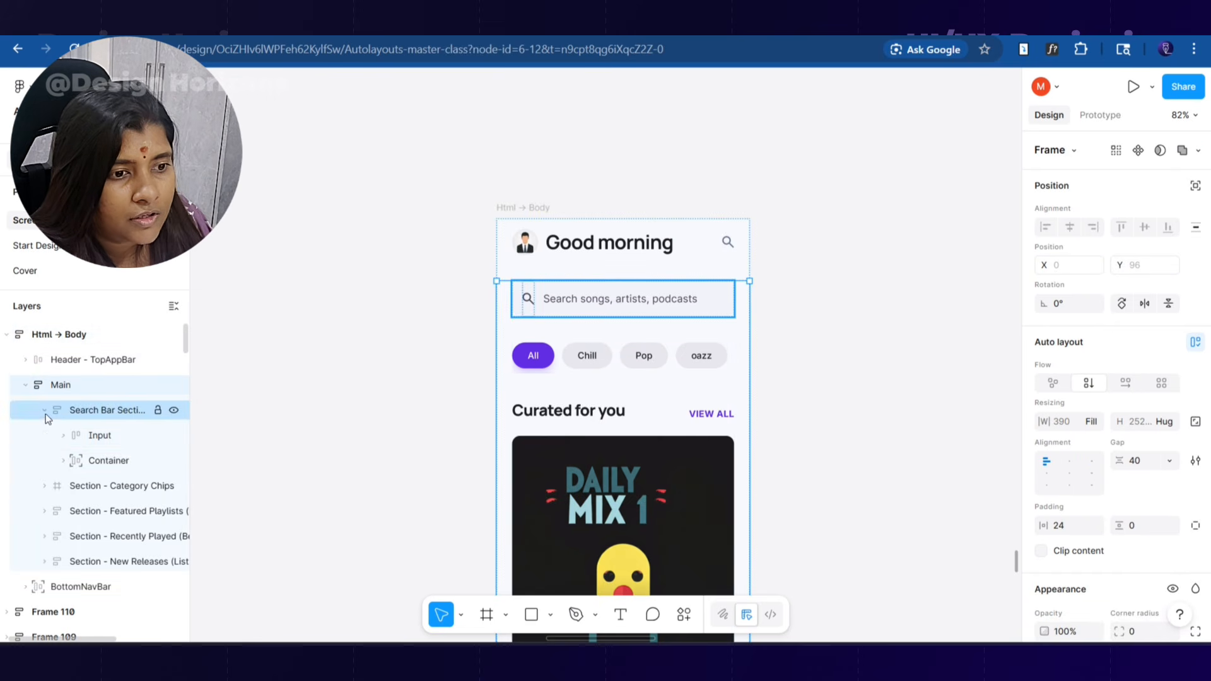
{"action": "left_click", "coordinate": [97, 435]}
{"action": "left_click", "coordinate": [126, 460]}
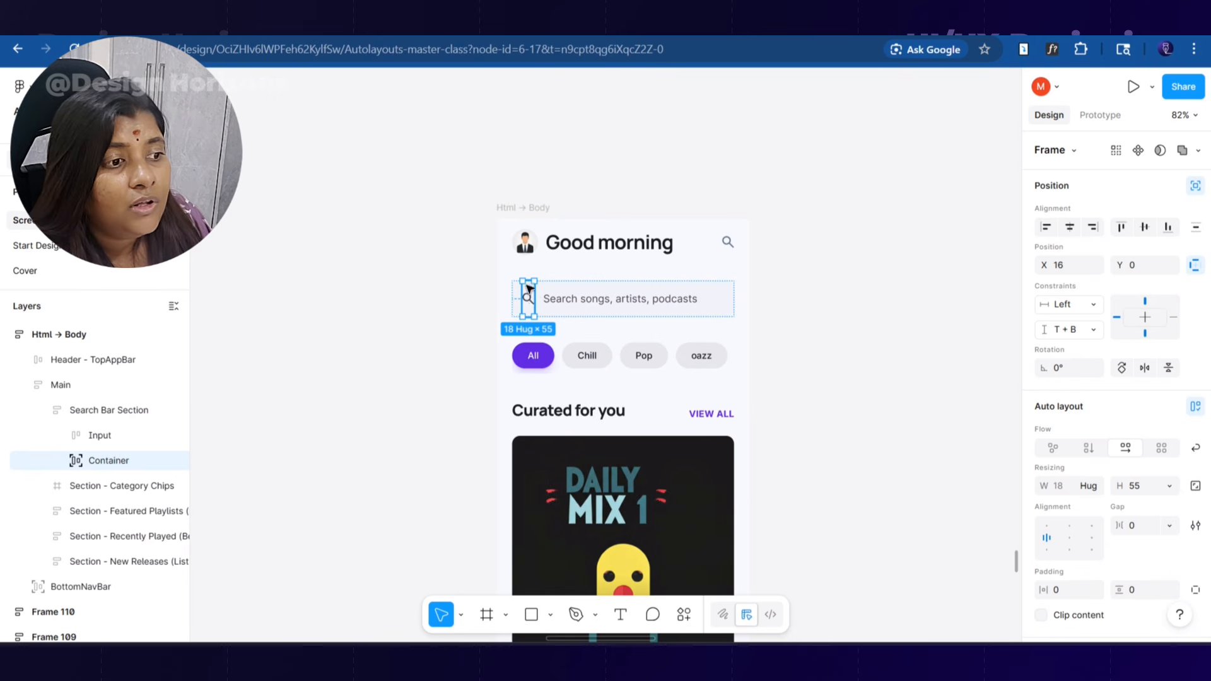
{"action": "left_click", "coordinate": [106, 481]}
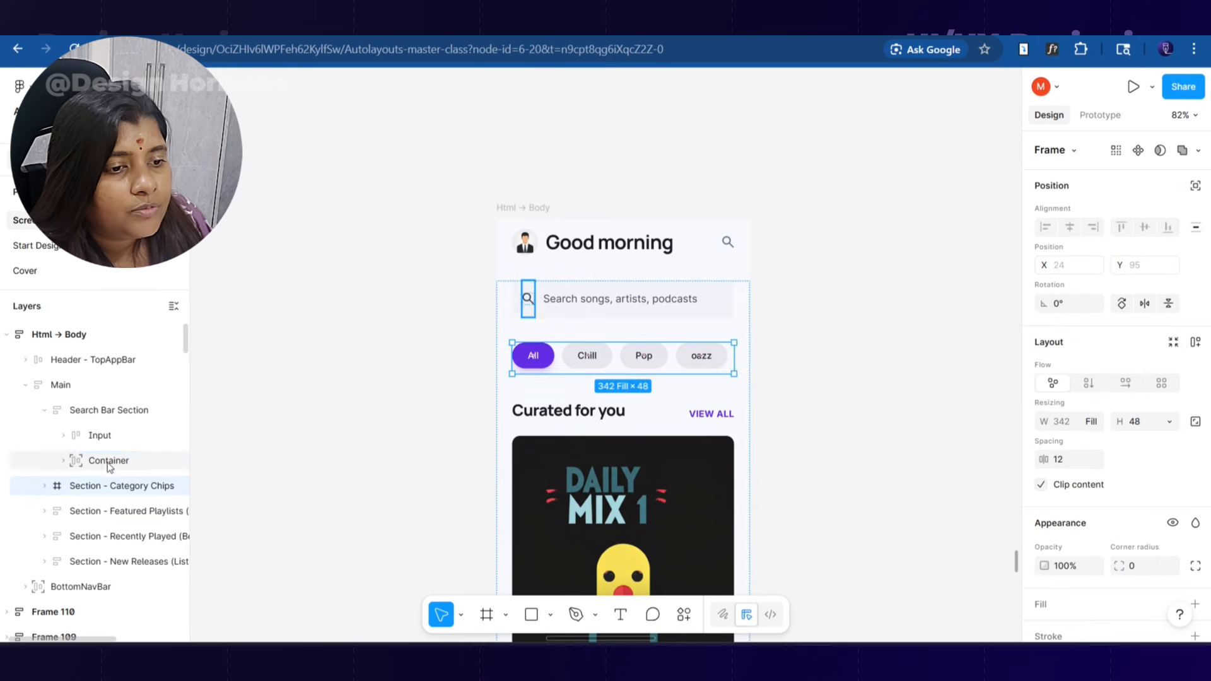
Step: Examine the New Releases section and its three track rows in the pasted design, and clear the selection
{"action": "scroll", "coordinate": [107, 442], "scroll_direction": "down", "scroll_amount": 3}
{"action": "left_click", "coordinate": [91, 408]}
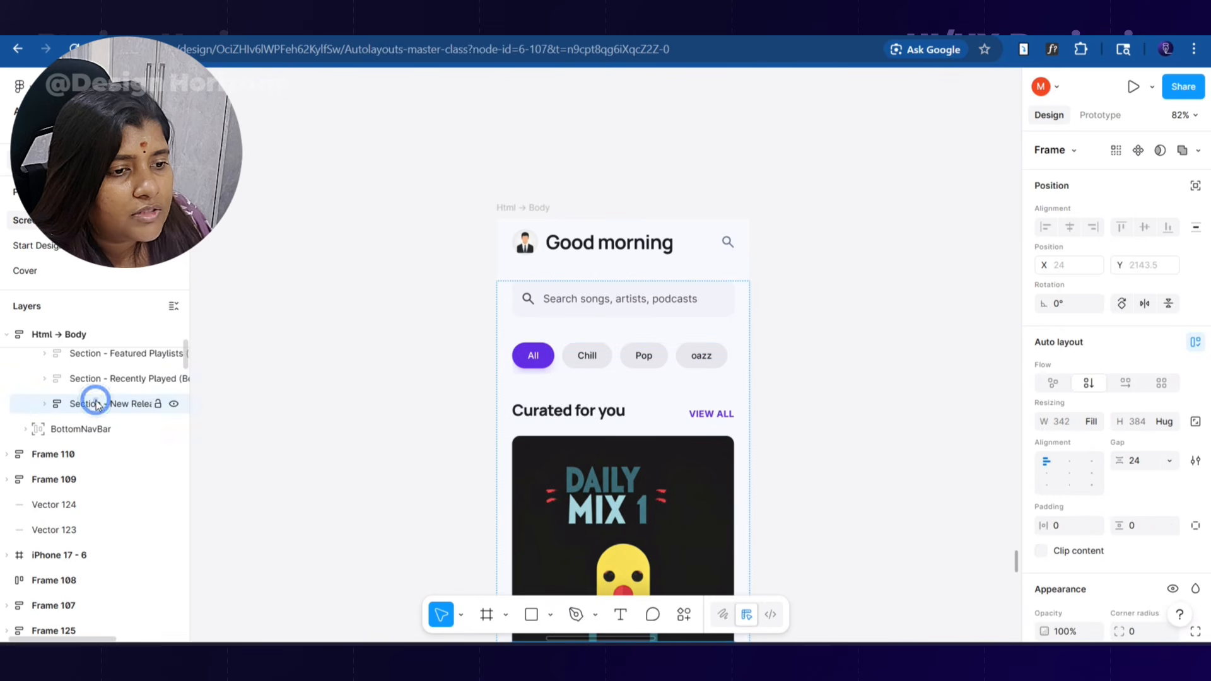
{"action": "scroll", "coordinate": [558, 401], "scroll_direction": "down", "scroll_amount": 5}
{"action": "scroll", "coordinate": [606, 397], "scroll_direction": "down", "scroll_amount": 6}
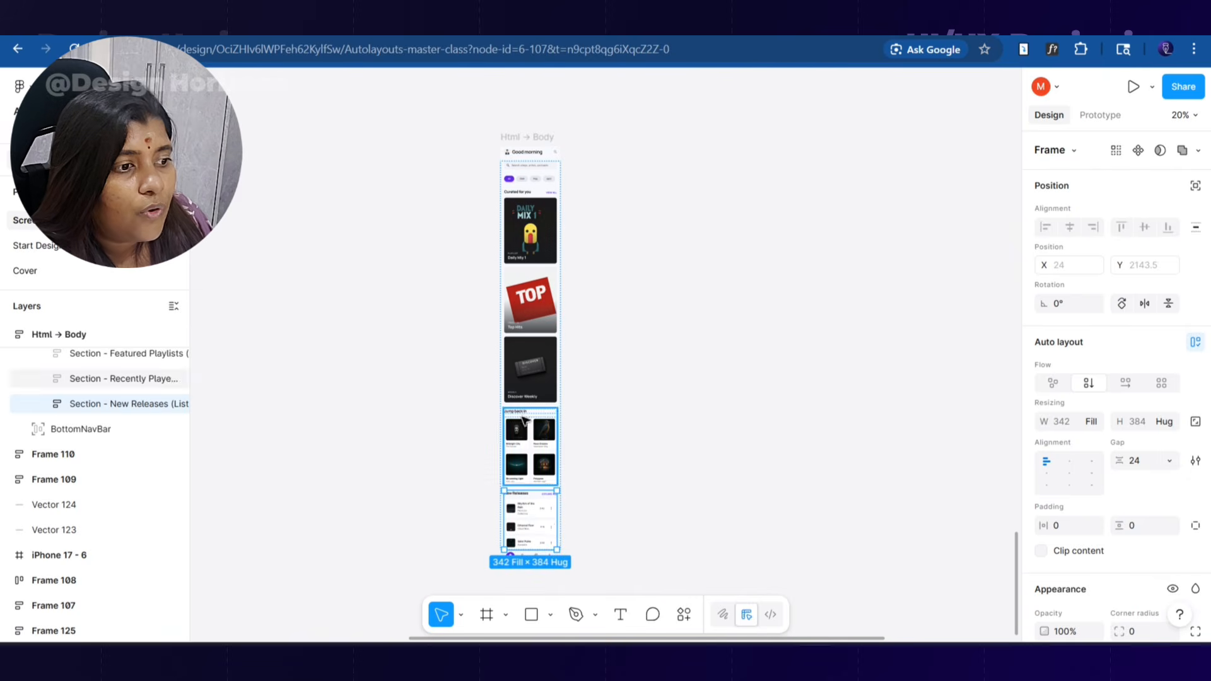
{"action": "scroll", "coordinate": [557, 516], "scroll_direction": "up", "scroll_amount": 6}
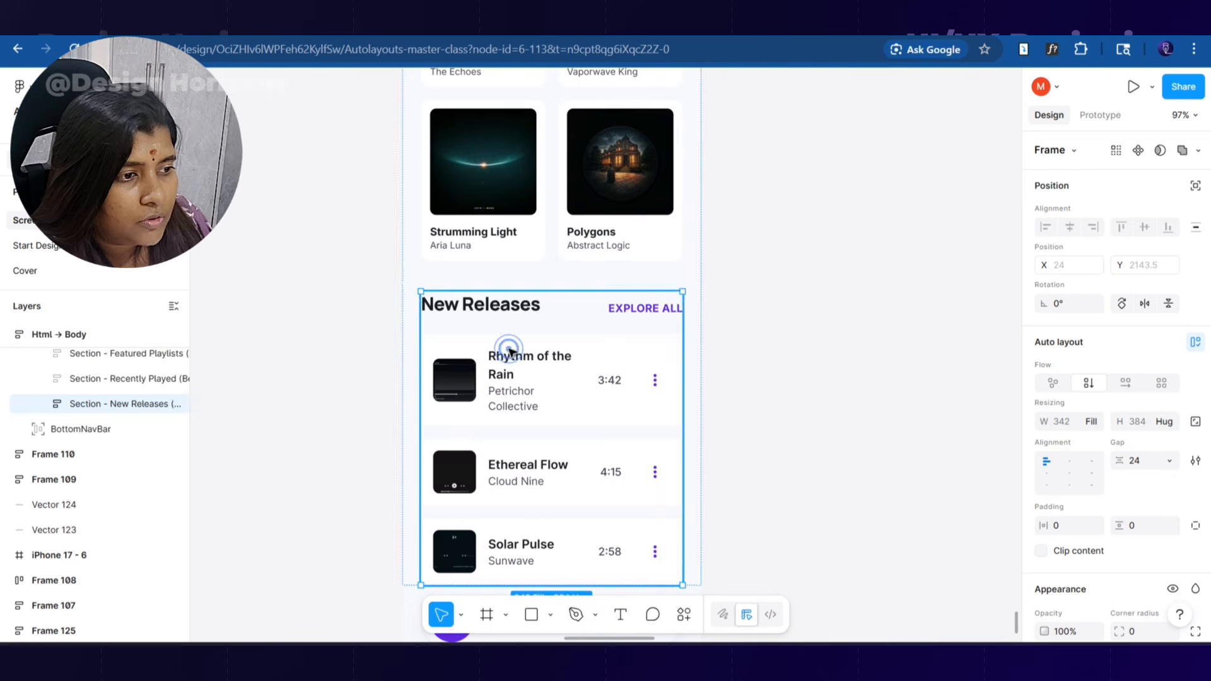
{"action": "left_click", "coordinate": [508, 354]}
{"action": "left_click", "coordinate": [530, 394]}
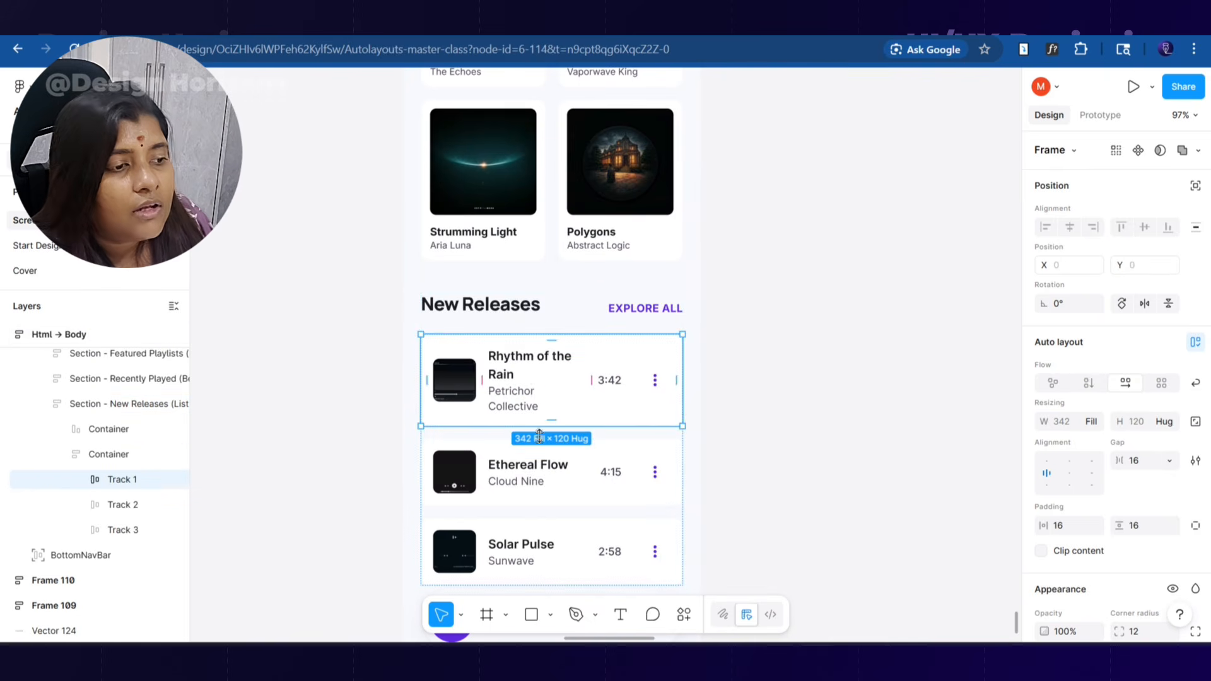
{"action": "left_click", "coordinate": [540, 478]}
{"action": "left_click", "coordinate": [540, 478]}
{"action": "key", "text": "Escape"}
{"action": "left_click", "coordinate": [589, 549]}
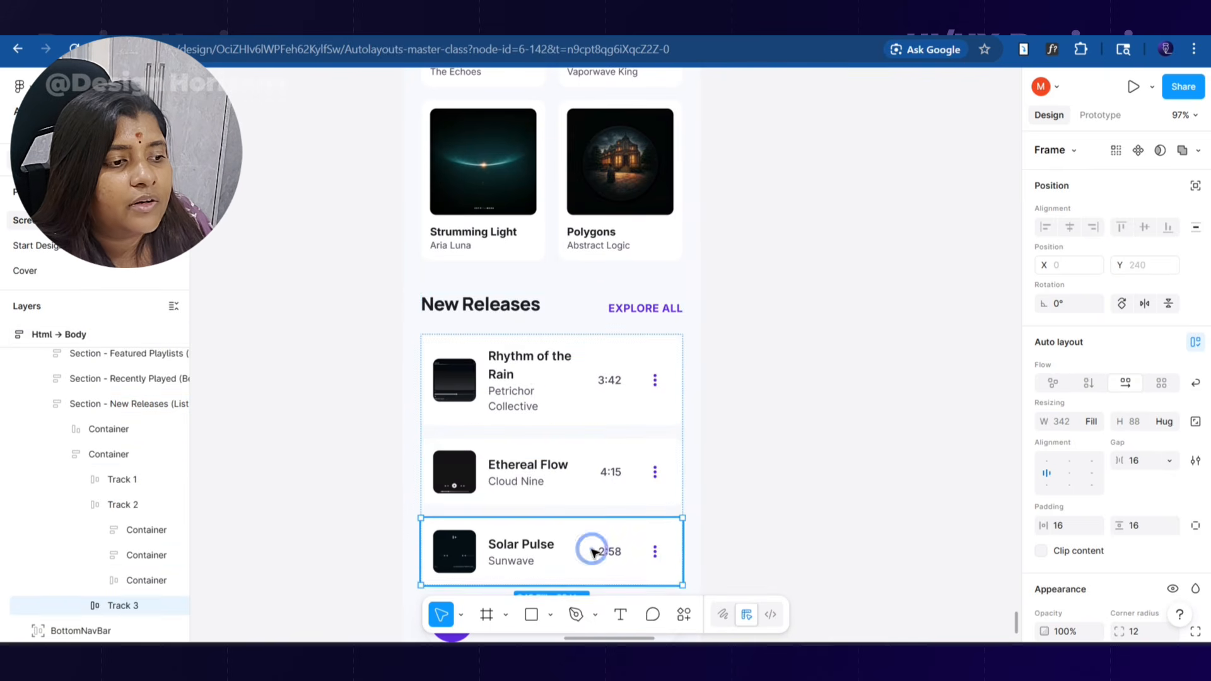
{"action": "scroll", "coordinate": [499, 338], "scroll_direction": "down", "scroll_amount": 5}
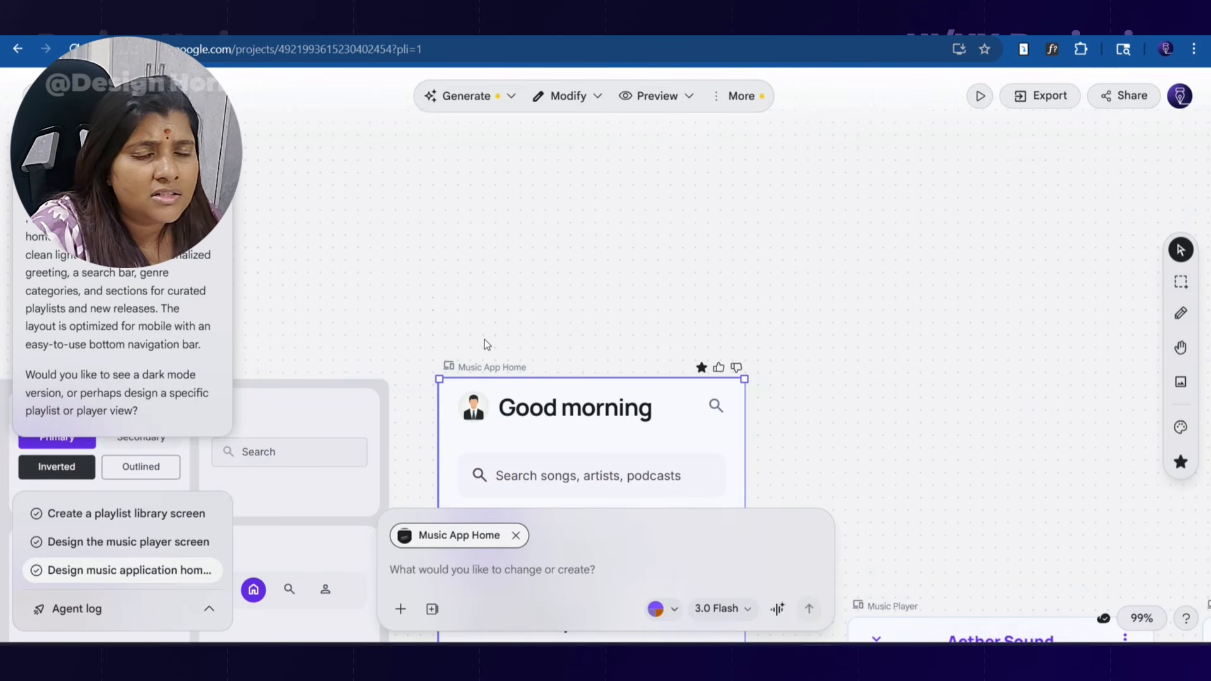
{"action": "scroll", "coordinate": [587, 334], "scroll_direction": "down", "scroll_amount": 5}
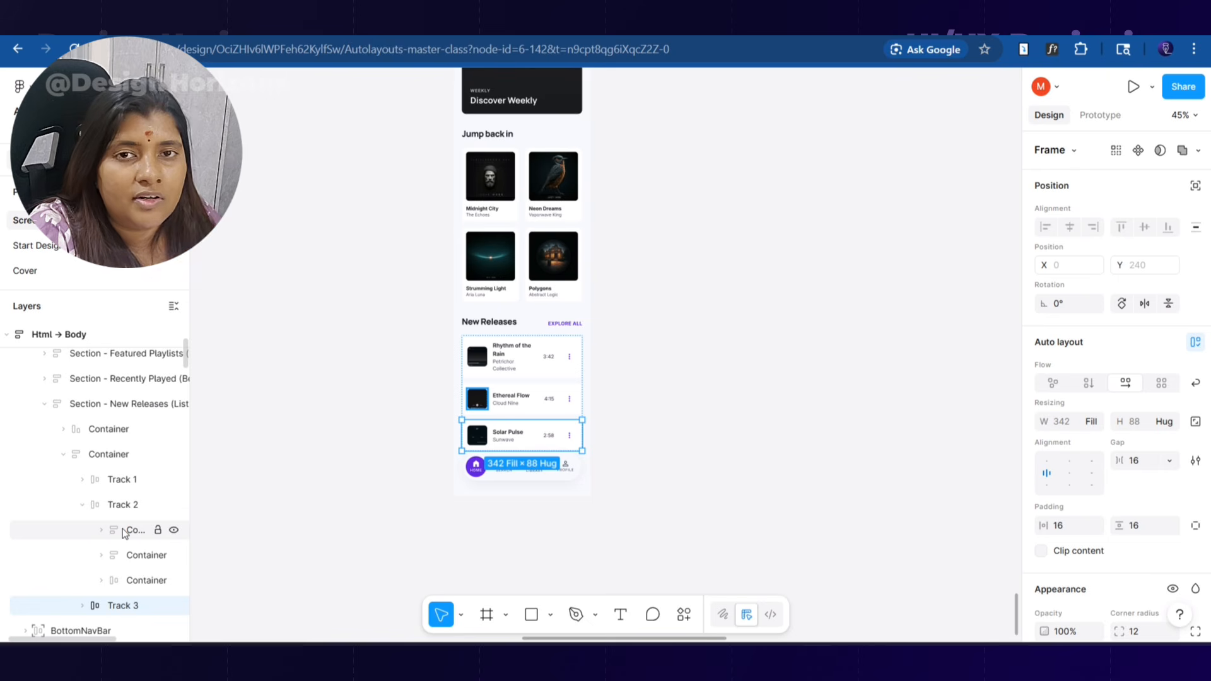
{"action": "scroll", "coordinate": [123, 529], "scroll_direction": "up", "scroll_amount": 5}
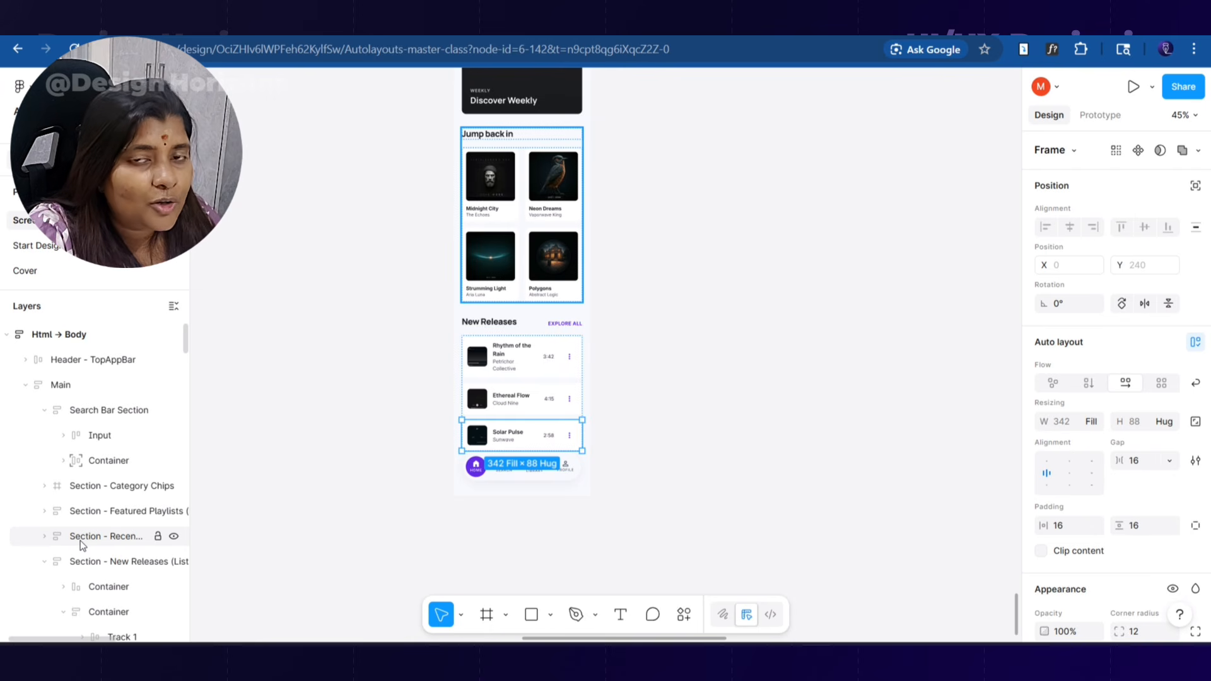
{"action": "left_click", "coordinate": [806, 562]}
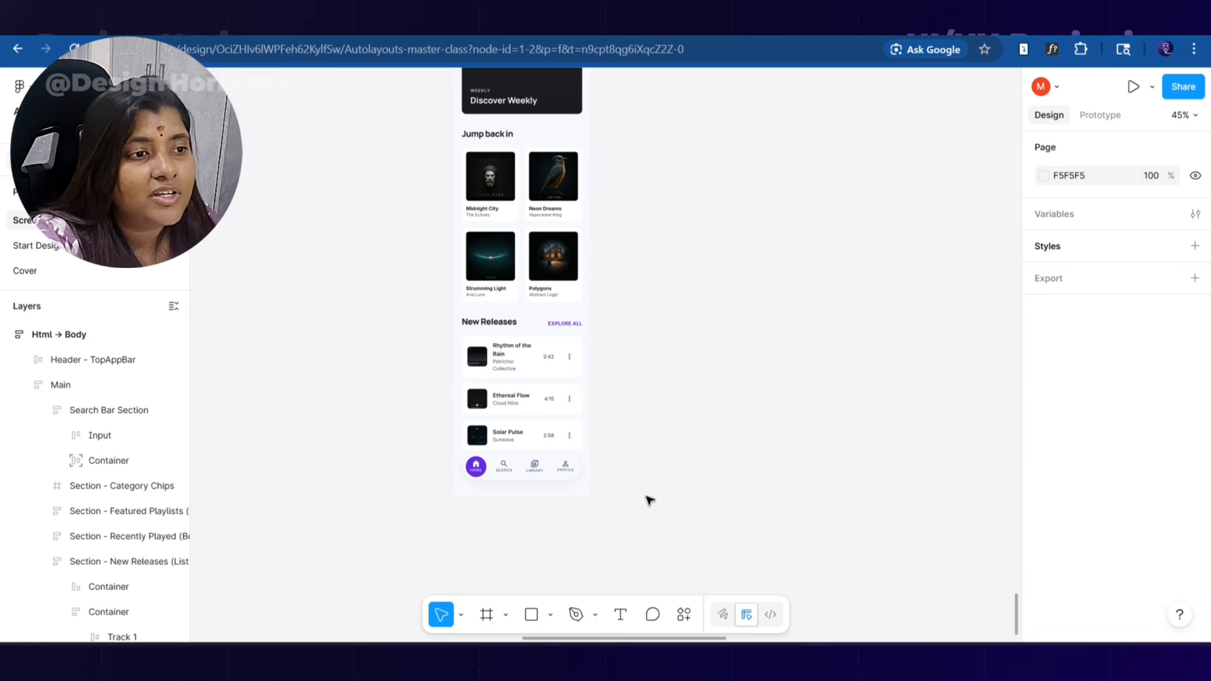
Step: Review the options for removing all auto layout on the BottomNavBar frame, and clear the selection
{"action": "left_click", "coordinate": [555, 470]}
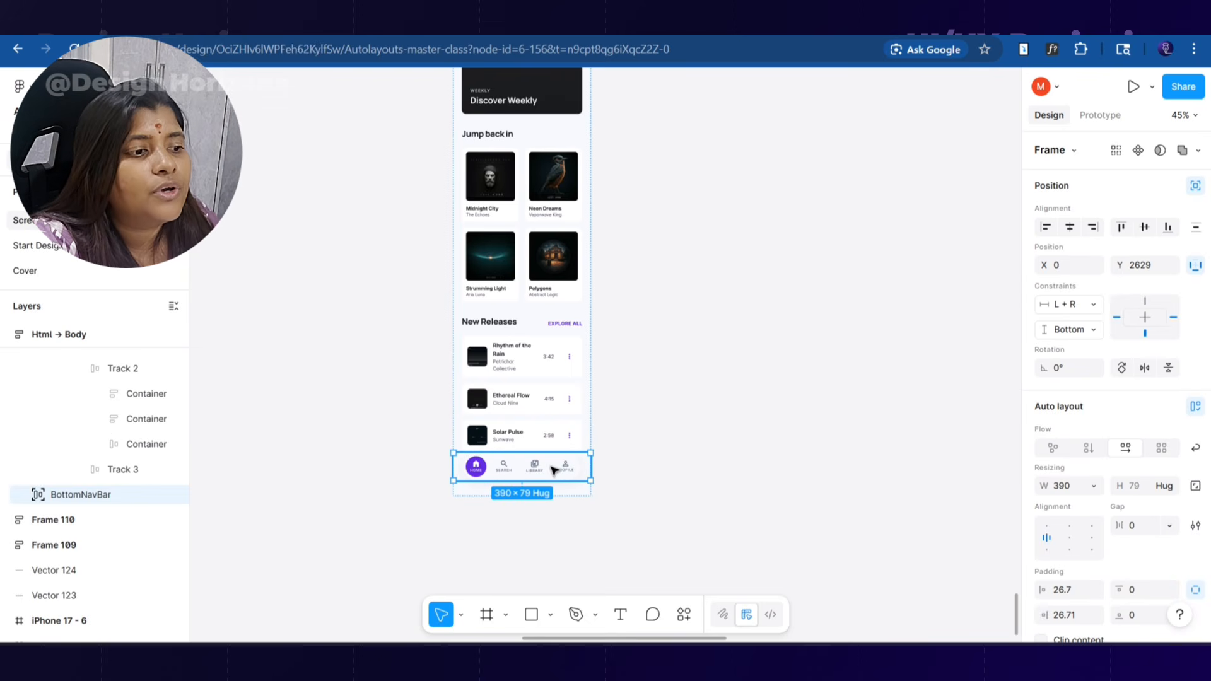
{"action": "right_click", "coordinate": [553, 471]}
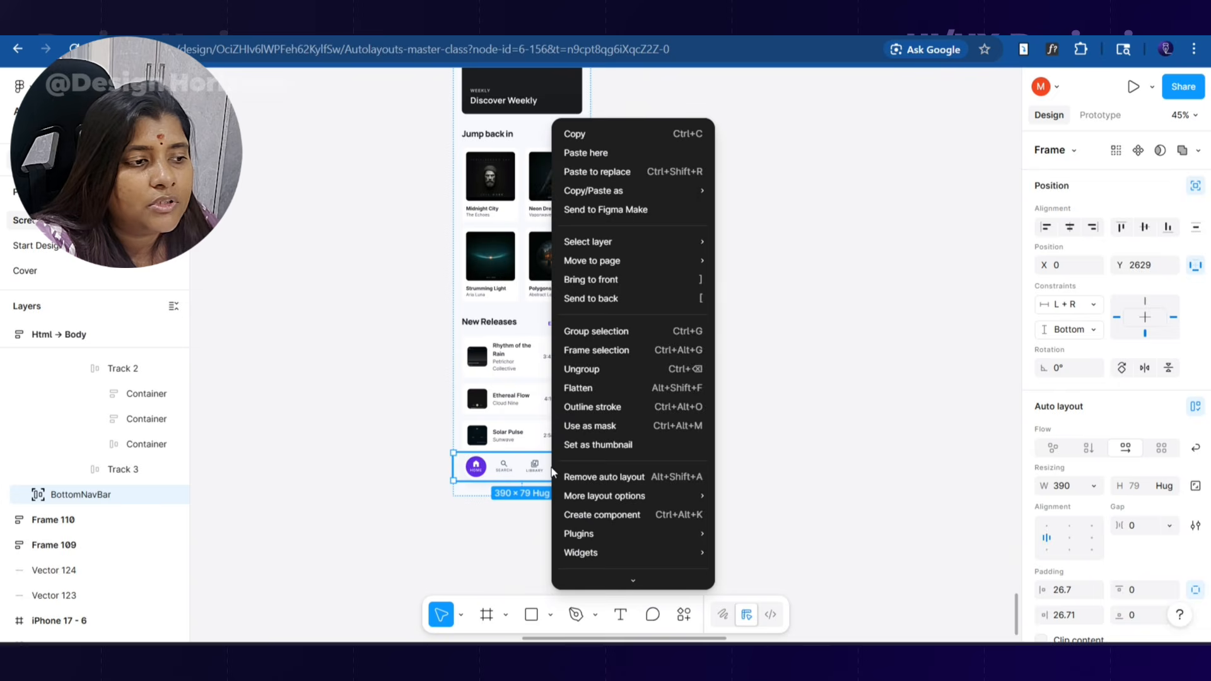
{"action": "mouse_move", "coordinate": [590, 496]}
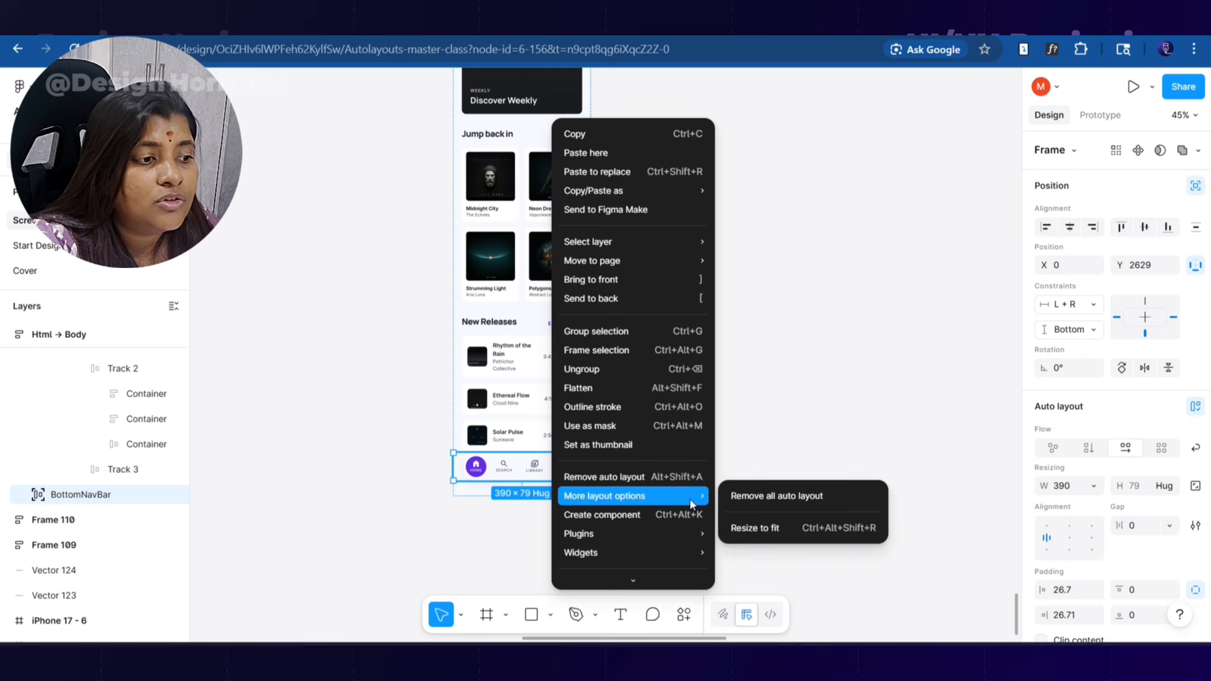
{"action": "left_click", "coordinate": [750, 495]}
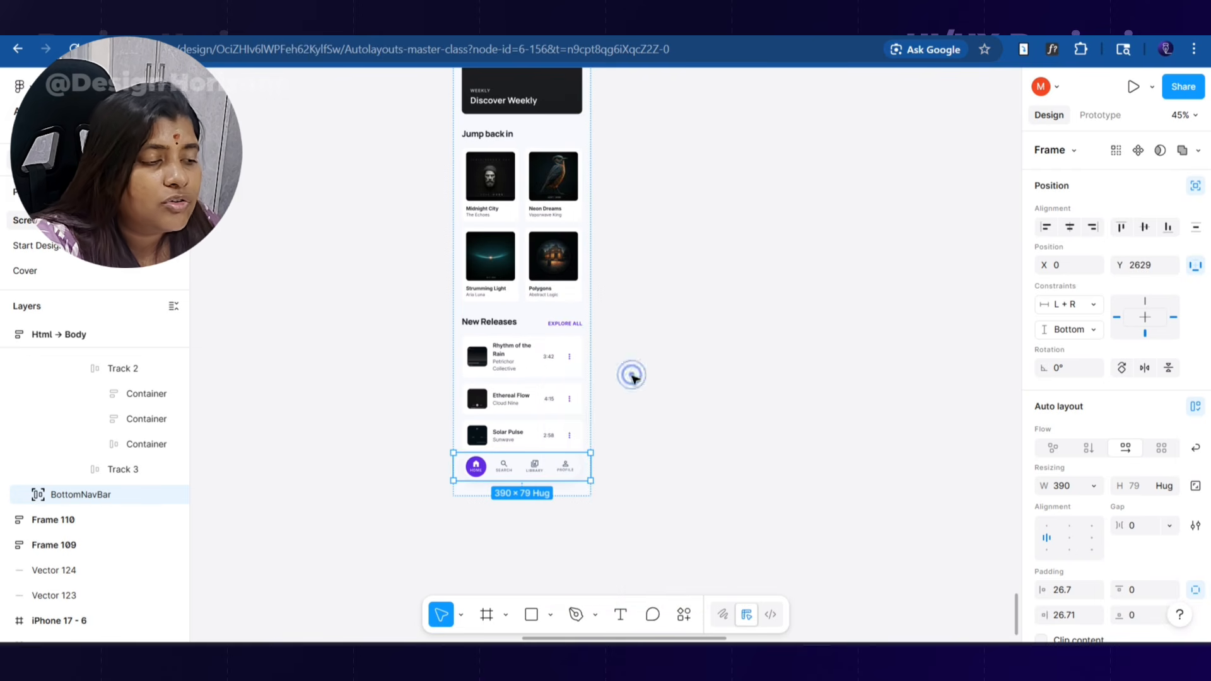
{"action": "left_click_drag", "start_coordinate": [632, 375], "coordinate": [501, 237]}
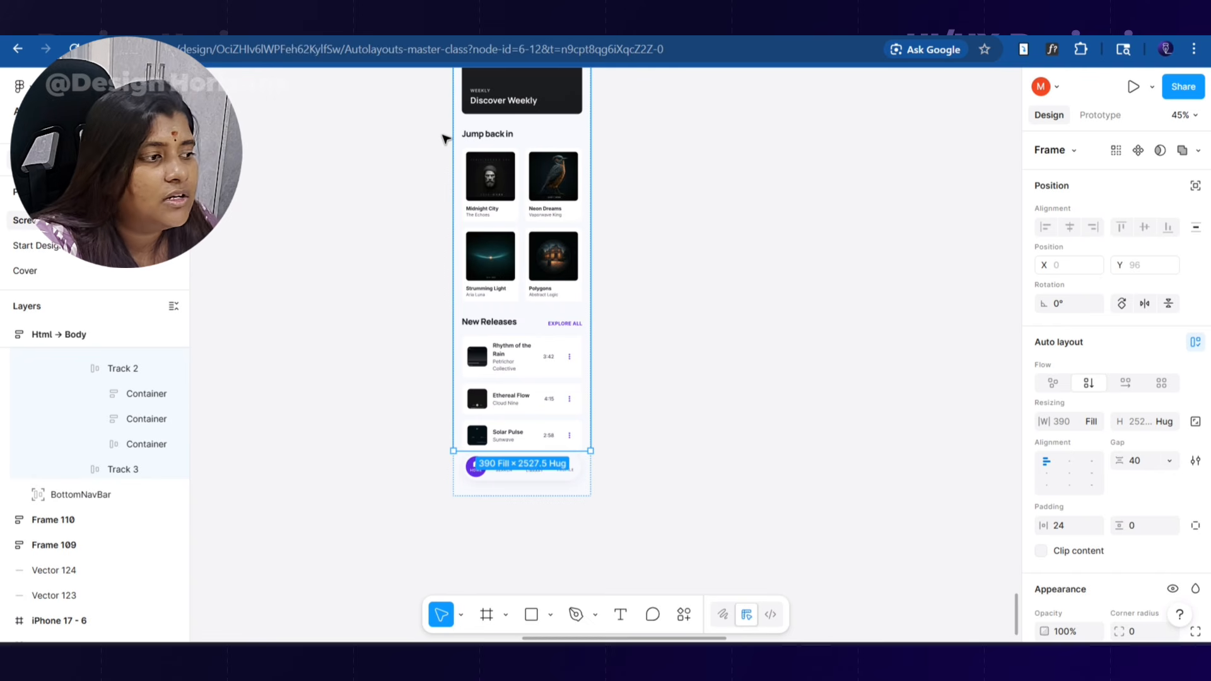
{"action": "left_click", "coordinate": [710, 215]}
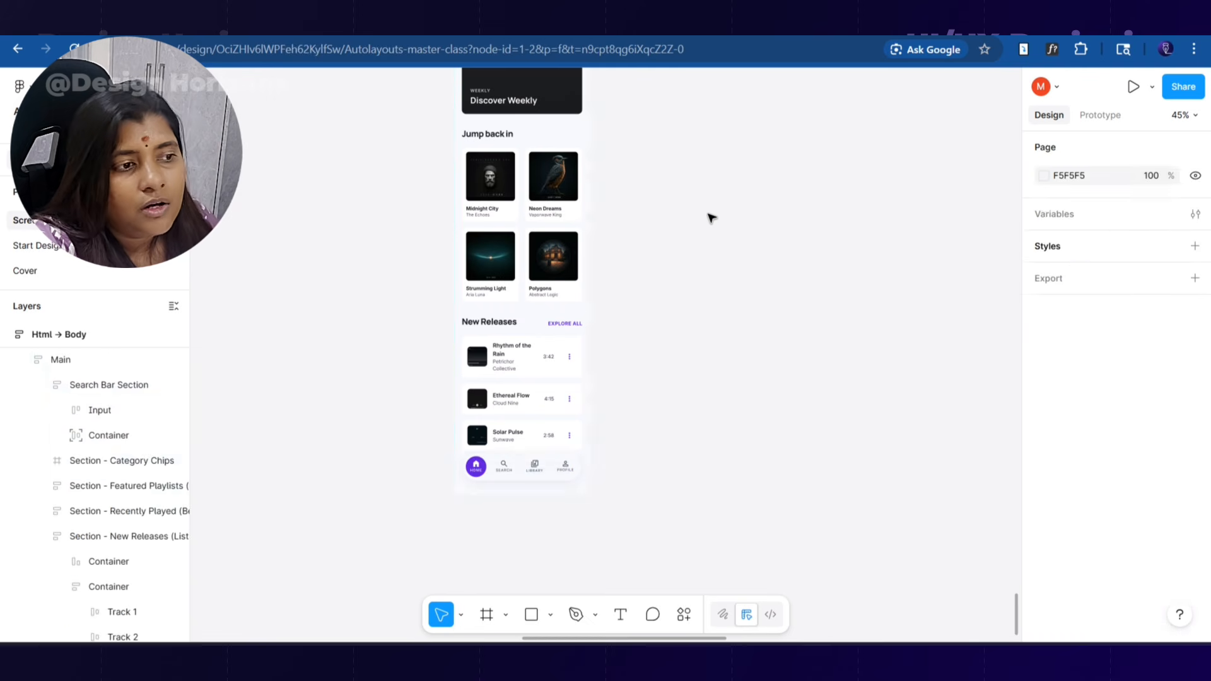
Step: Switch back to Stitch, select the Music Player screen, convert it for export in Figma format, and copy the result
{"action": "scroll", "coordinate": [619, 347], "scroll_direction": "down", "scroll_amount": 6}
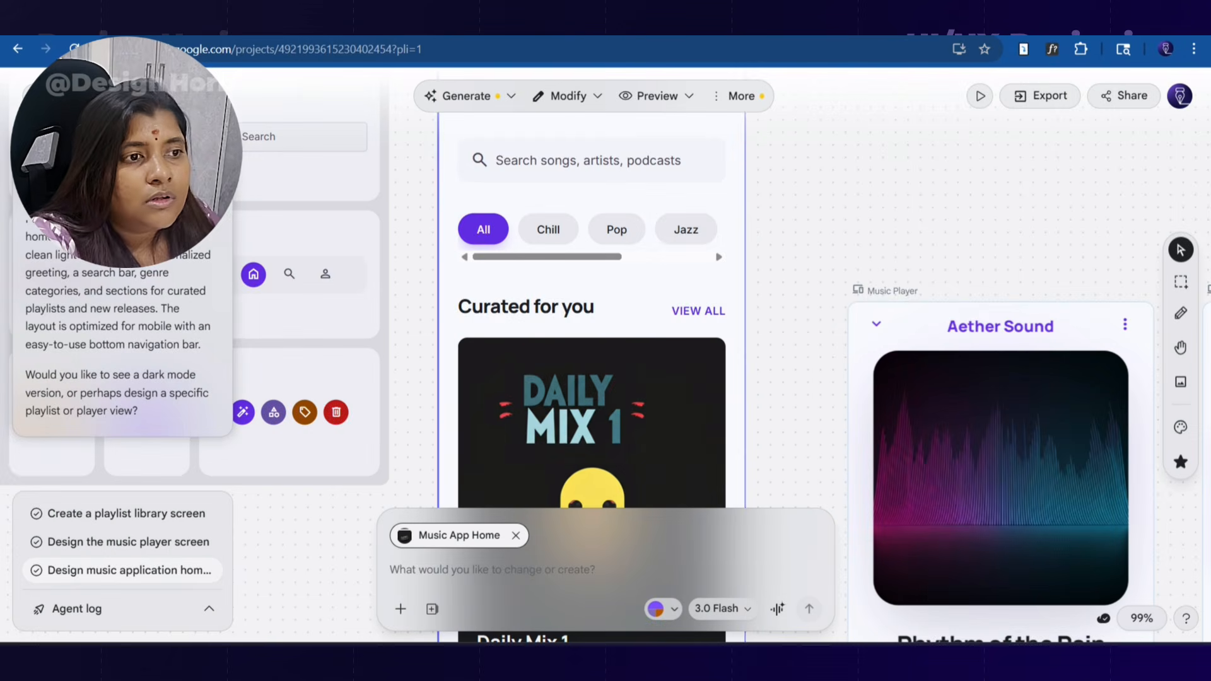
{"action": "scroll", "coordinate": [480, 234], "scroll_direction": "down", "scroll_amount": 1}
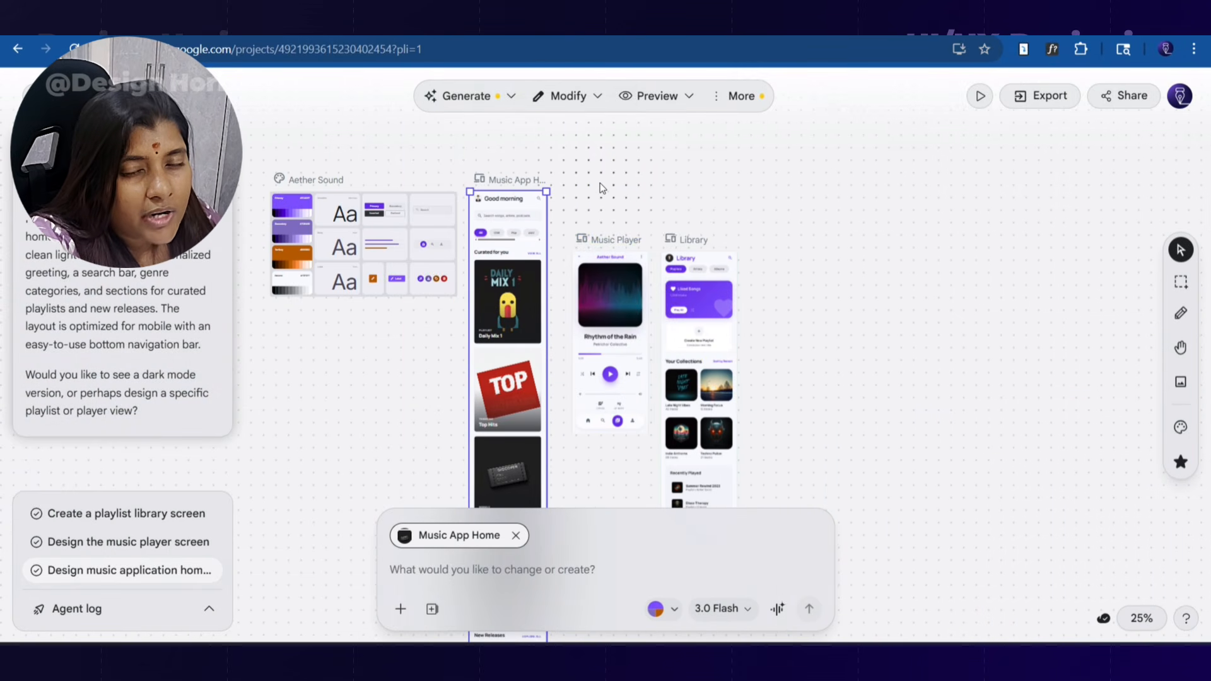
{"action": "left_click", "coordinate": [597, 238]}
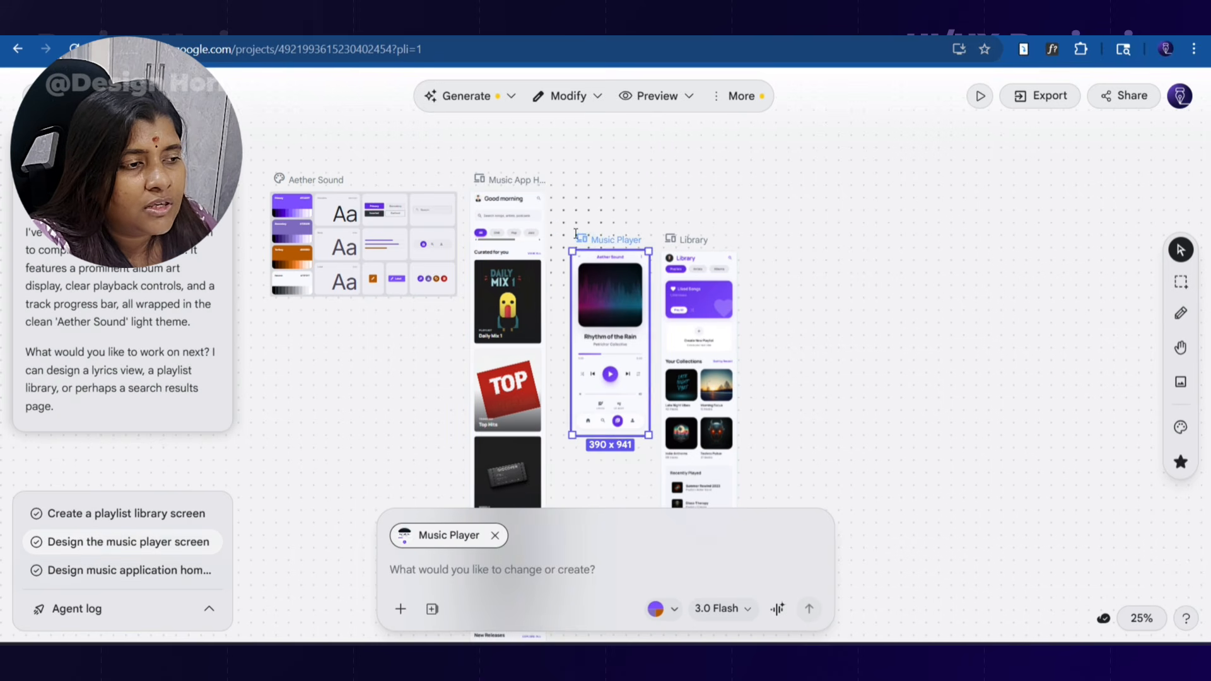
{"action": "left_click", "coordinate": [1062, 99]}
{"action": "left_click", "coordinate": [988, 273]}
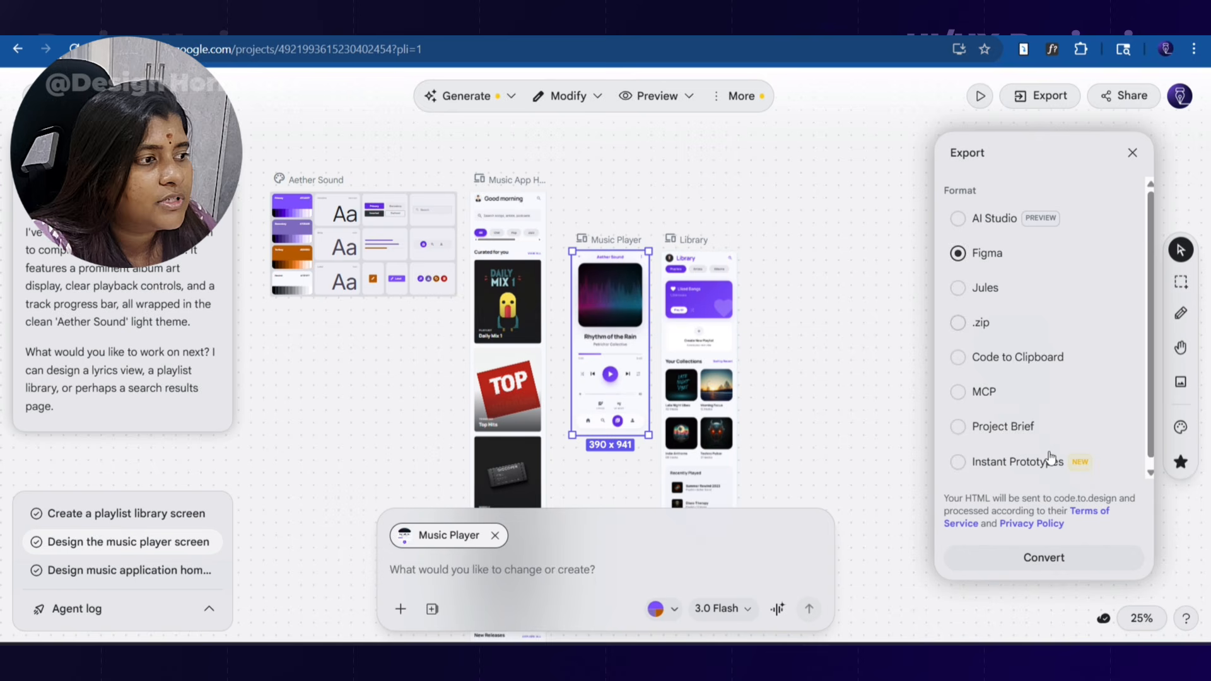
{"action": "left_click", "coordinate": [1044, 558]}
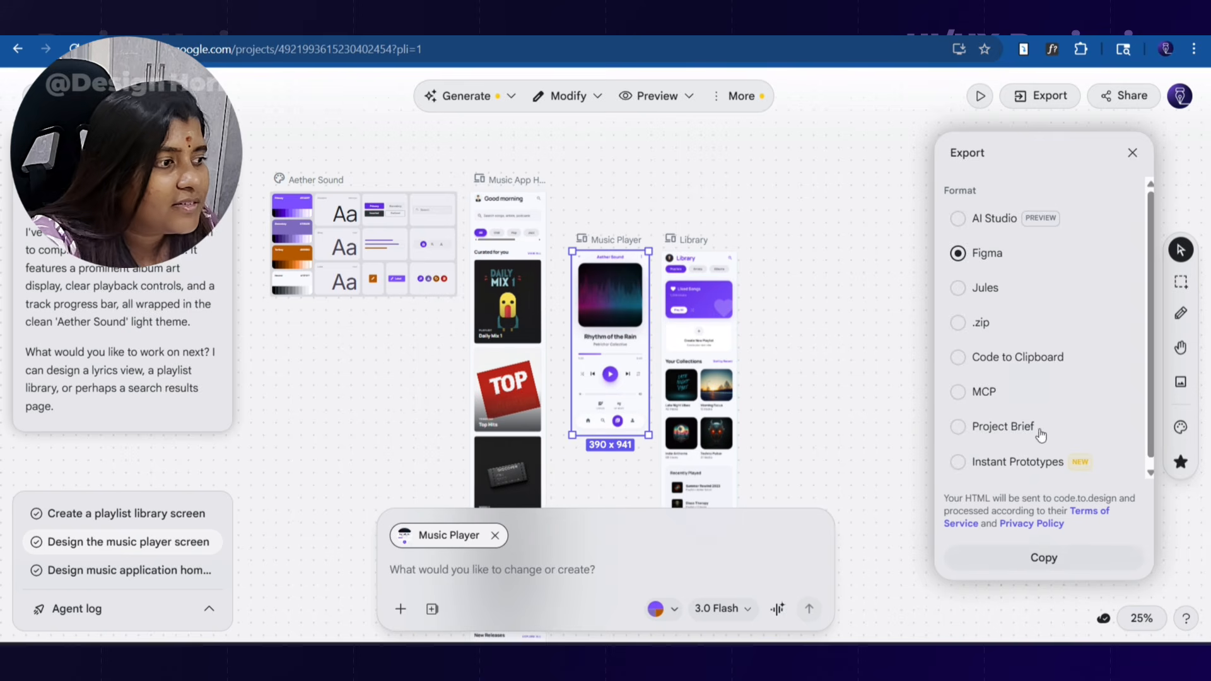
{"action": "left_click", "coordinate": [1060, 560]}
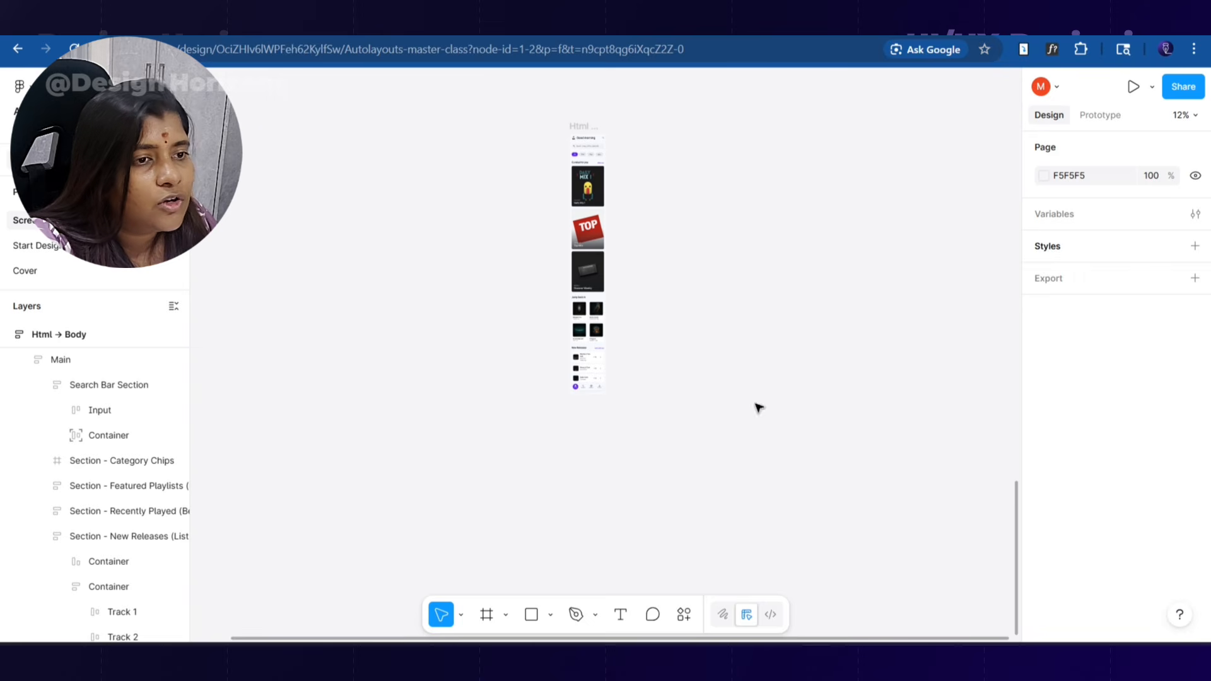
Step: Switch to the Figma file, paste the Music Player screen, and place it beside the home screen with tops aligned, at about X 3932, Y 15698
{"action": "key", "text": "ctrl+v"}
{"action": "left_click_drag", "start_coordinate": [596, 310], "coordinate": [620, 126]}
{"action": "scroll", "coordinate": [631, 129], "scroll_direction": "up", "scroll_amount": 5}
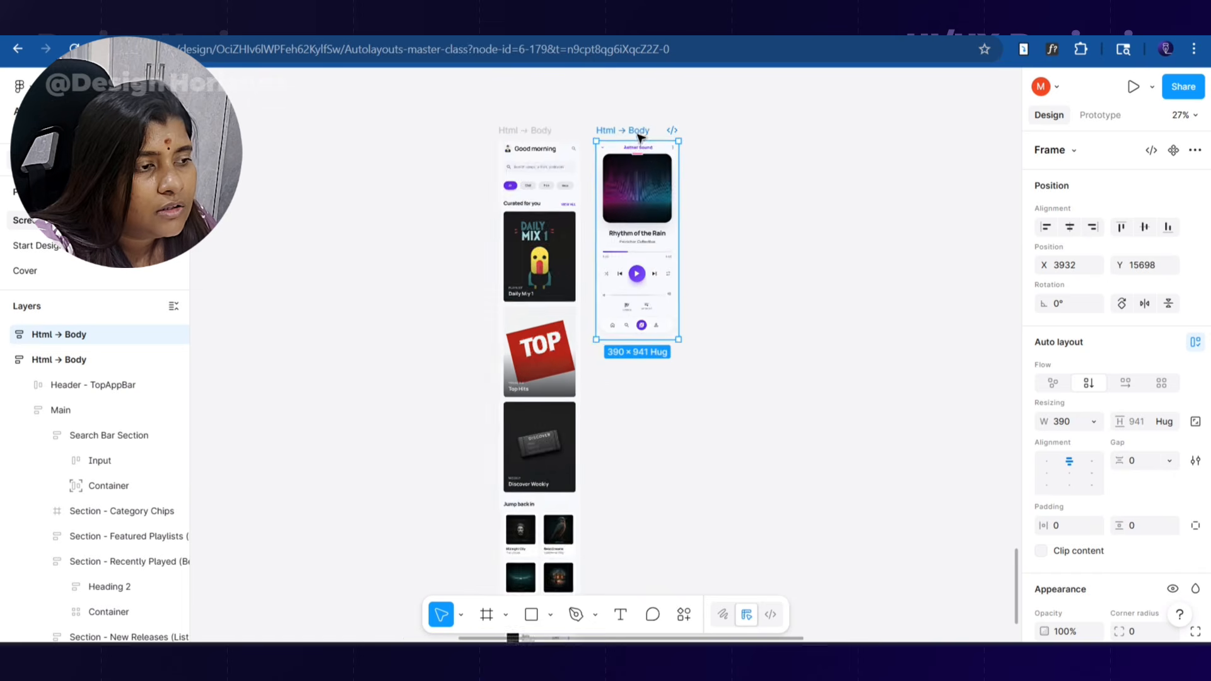
{"action": "left_click_drag", "start_coordinate": [812, 331], "coordinate": [697, 357]}
{"action": "scroll", "coordinate": [608, 341], "scroll_direction": "up", "scroll_amount": 2}
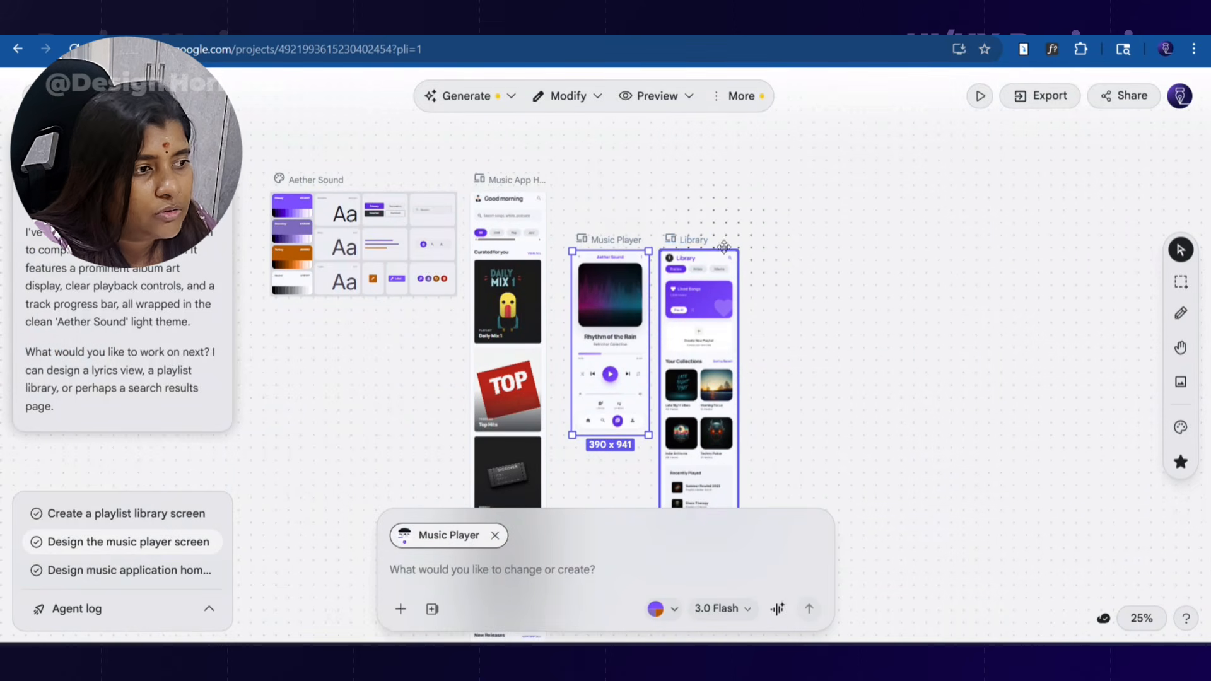
Step: Return to Stitch, select the Library screen, convert it for export in Figma format, and copy the result
{"action": "left_click", "coordinate": [692, 239]}
{"action": "scroll", "coordinate": [720, 230], "scroll_direction": "down", "scroll_amount": 3}
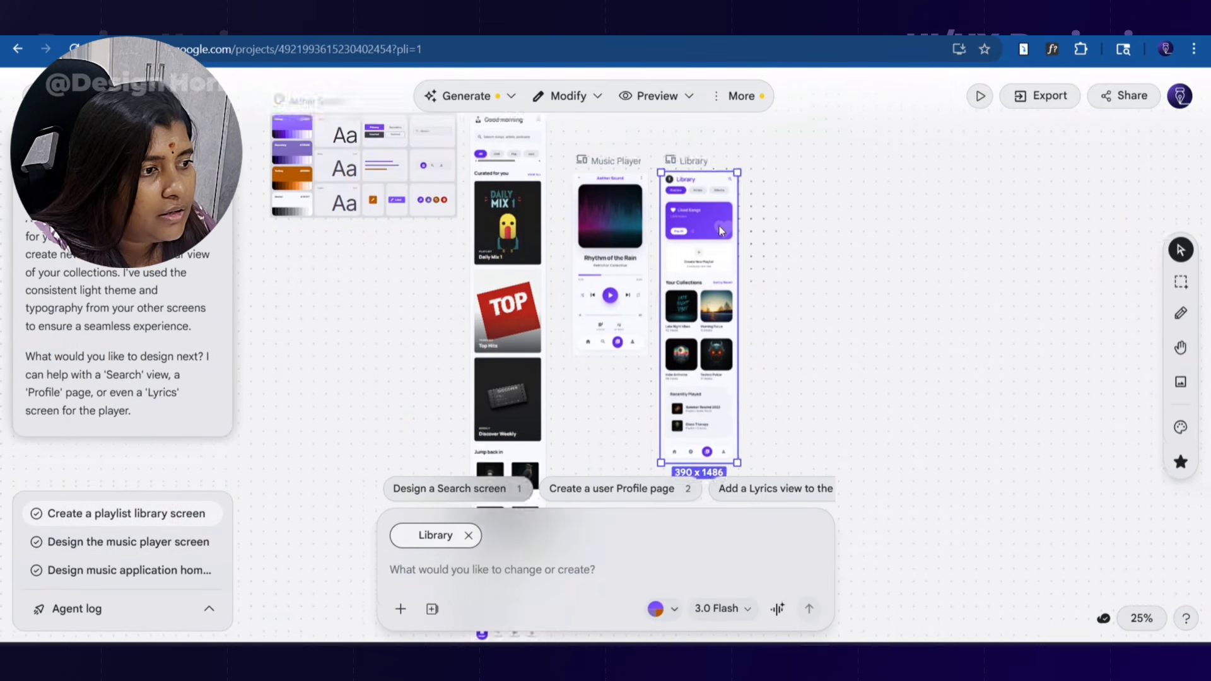
{"action": "scroll", "coordinate": [721, 230], "scroll_direction": "up", "scroll_amount": 4}
{"action": "scroll", "coordinate": [716, 375], "scroll_direction": "up", "scroll_amount": 5}
{"action": "scroll", "coordinate": [676, 379], "scroll_direction": "down", "scroll_amount": 6}
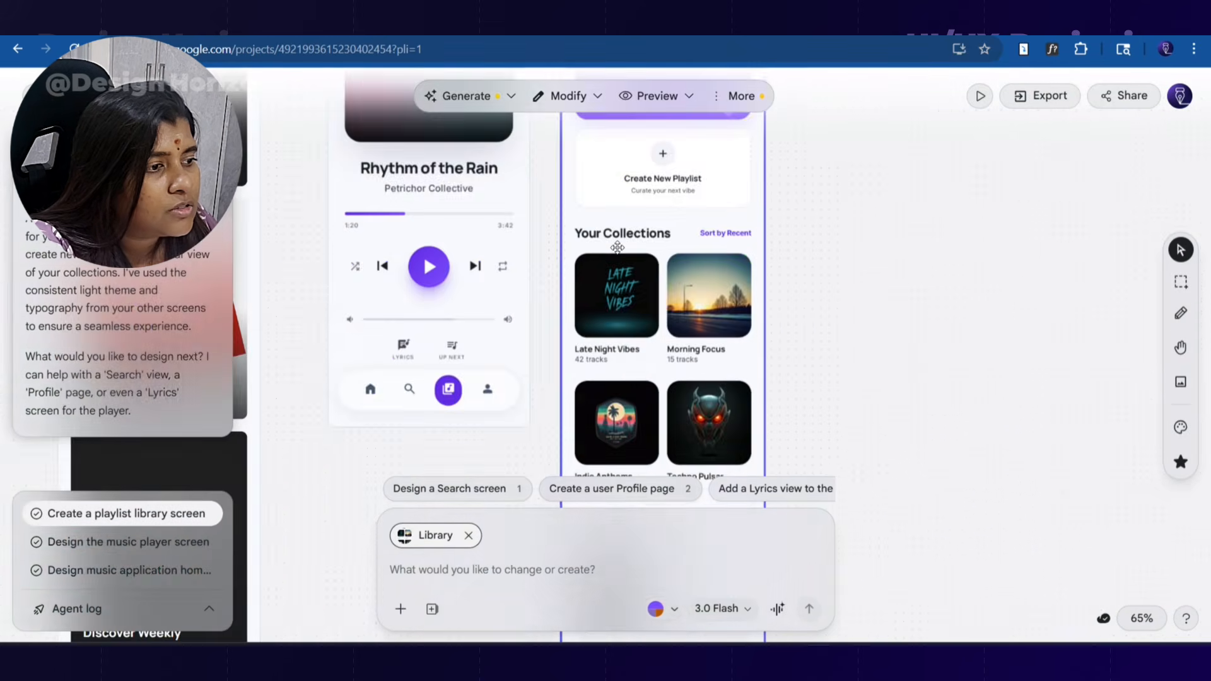
{"action": "scroll", "coordinate": [687, 405], "scroll_direction": "down", "scroll_amount": 5}
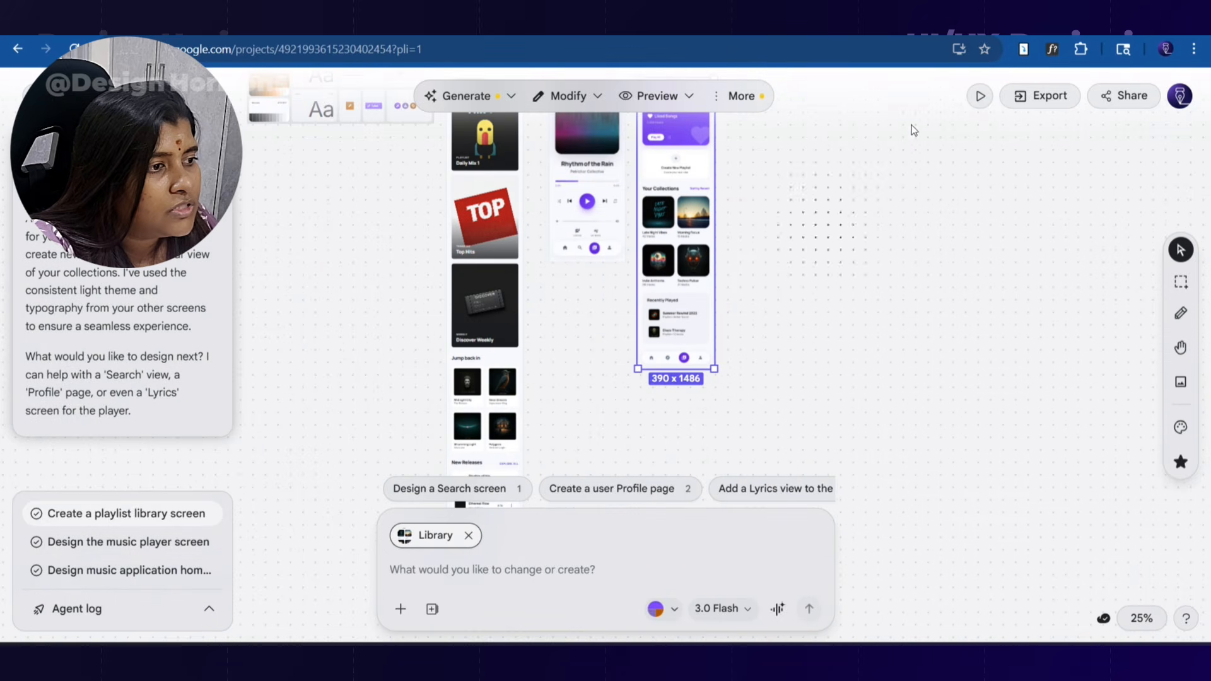
{"action": "left_click", "coordinate": [1042, 95]}
{"action": "left_click", "coordinate": [959, 275]}
{"action": "left_click", "coordinate": [1087, 556]}
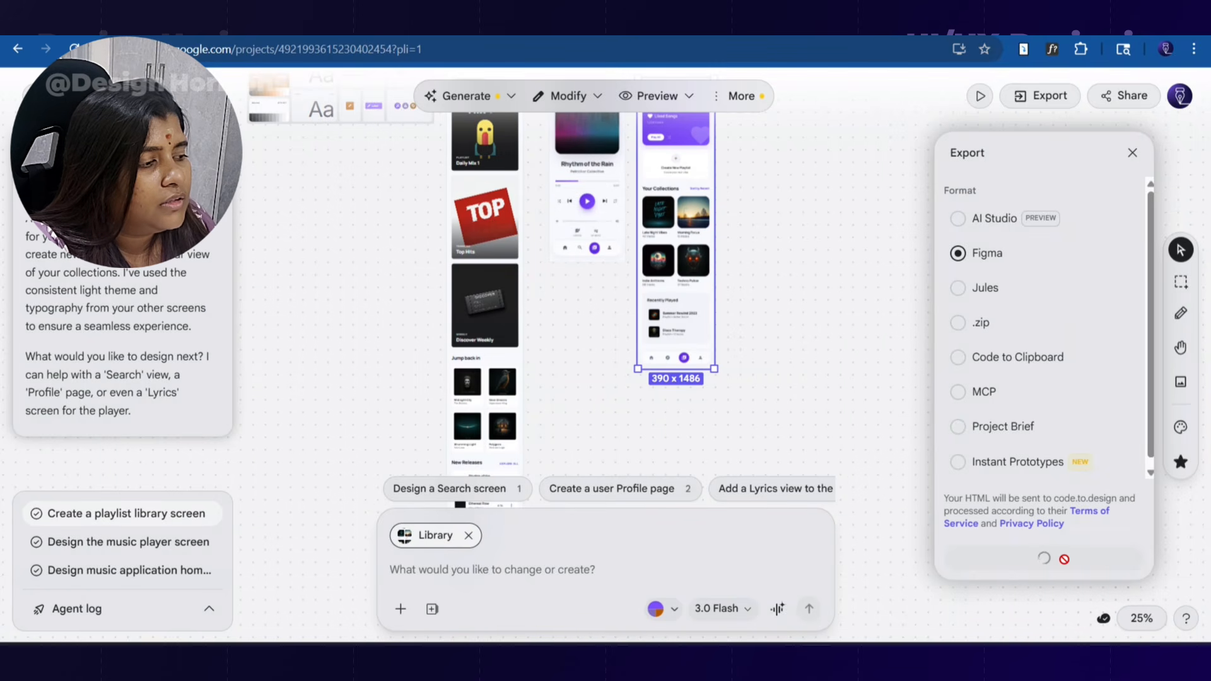
{"action": "left_click", "coordinate": [1066, 567]}
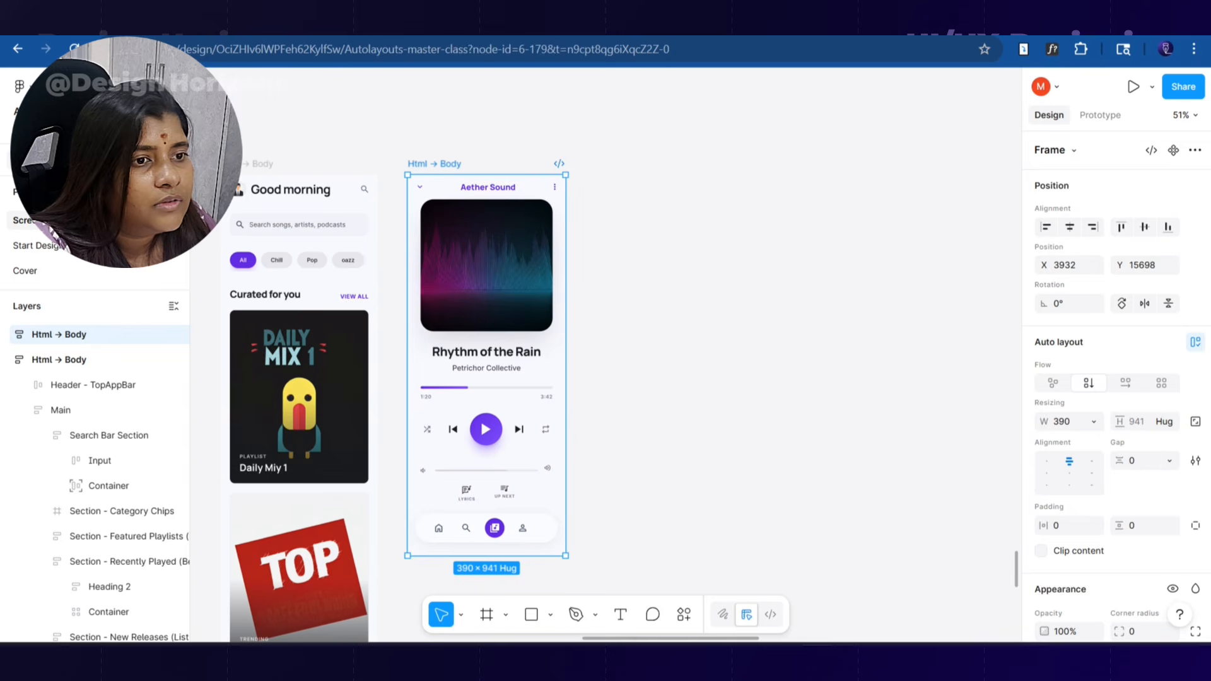
Step: Paste the Library screen into the Figma file and place it beside the Music Player screen with tops aligned, at X 4341, Y 15698
{"action": "left_click", "coordinate": [778, 390]}
{"action": "key", "text": "ctrl+v"}
{"action": "scroll", "coordinate": [664, 308], "scroll_direction": "down", "scroll_amount": 3}
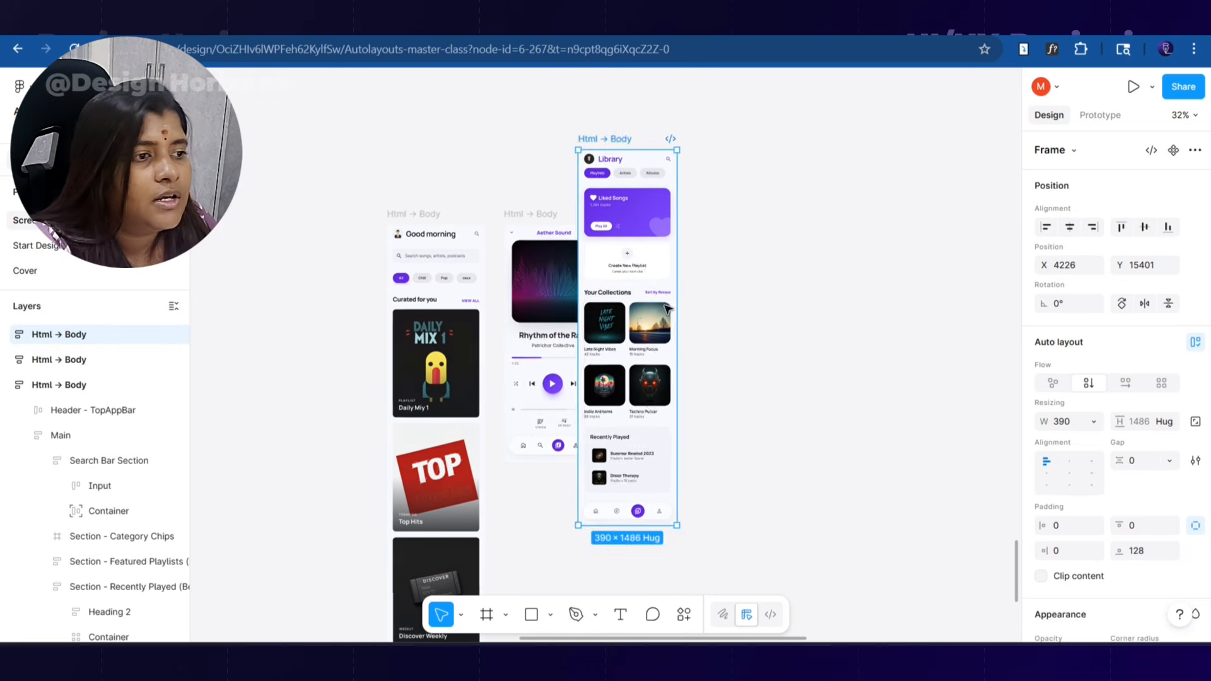
{"action": "left_click_drag", "start_coordinate": [617, 142], "coordinate": [651, 220]}
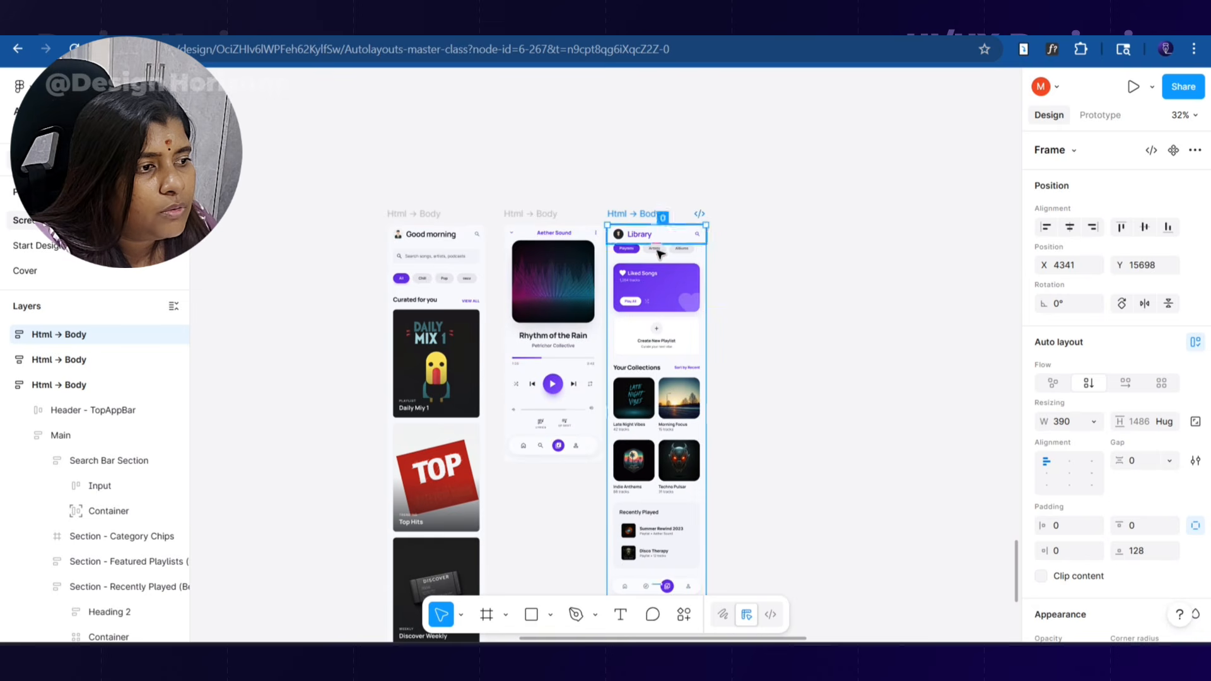
Step: Inspect the Library screen's Liked Songs and track count texts, and check that the Library heading is editable text
{"action": "scroll", "coordinate": [650, 224], "scroll_direction": "up", "scroll_amount": 5}
{"action": "left_click", "coordinate": [629, 256]}
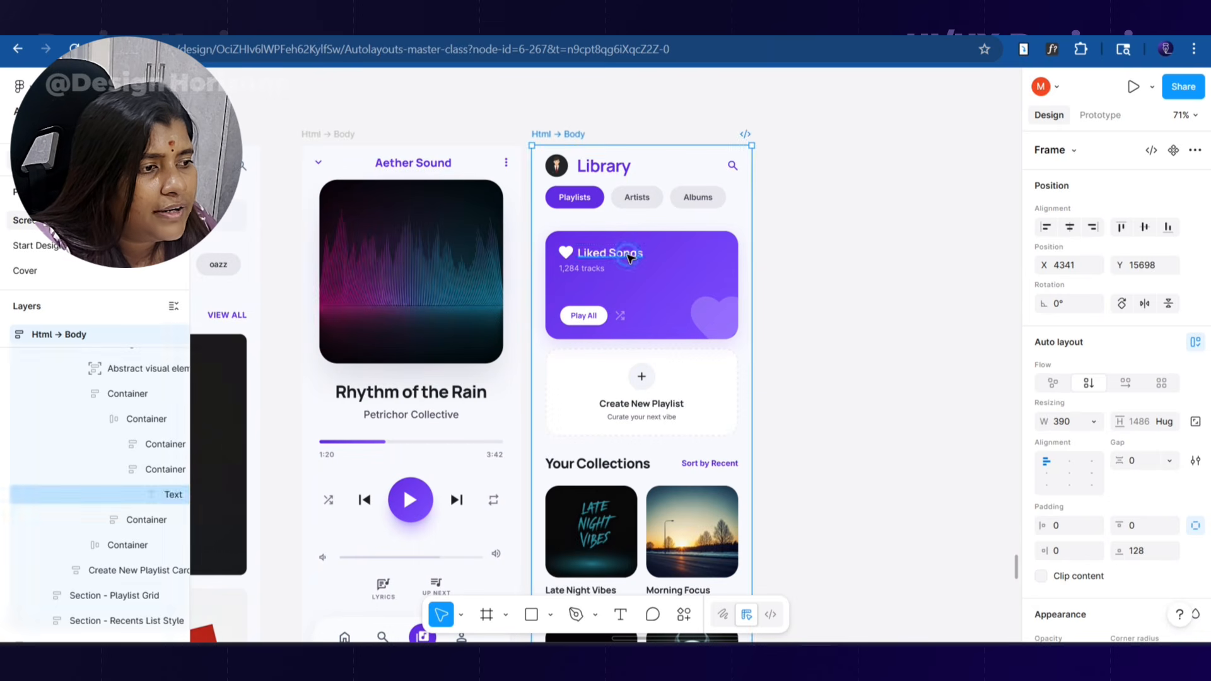
{"action": "left_click", "coordinate": [578, 269]}
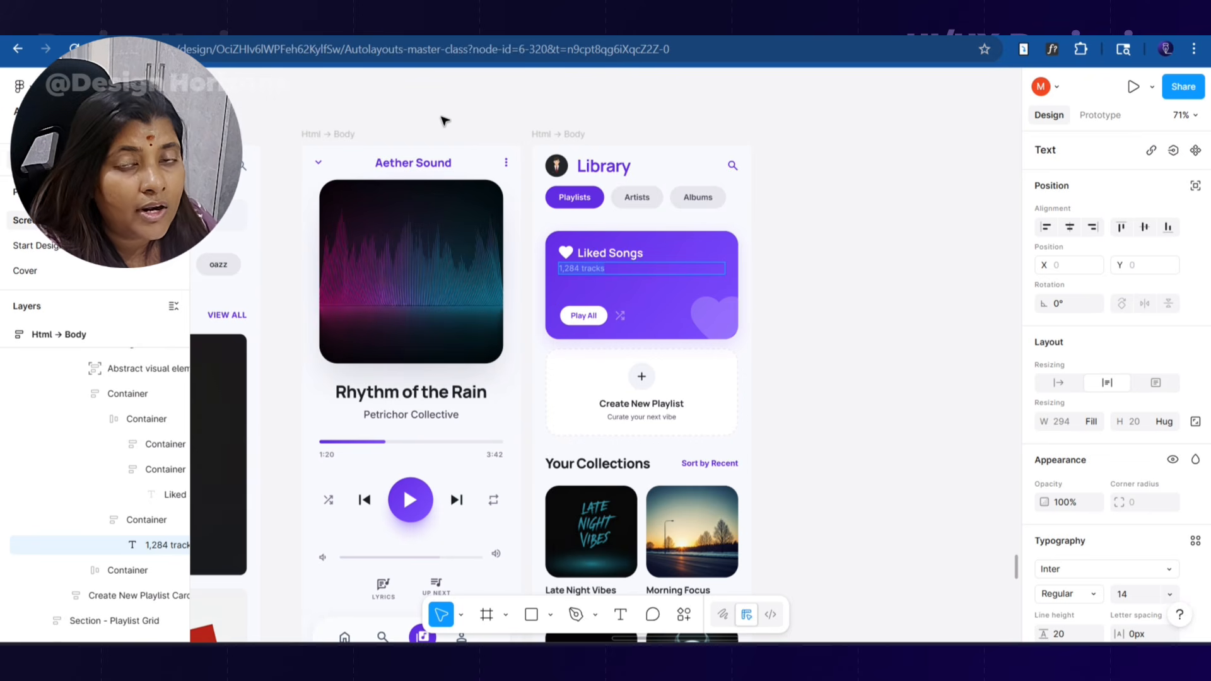
{"action": "double_click", "coordinate": [612, 174]}
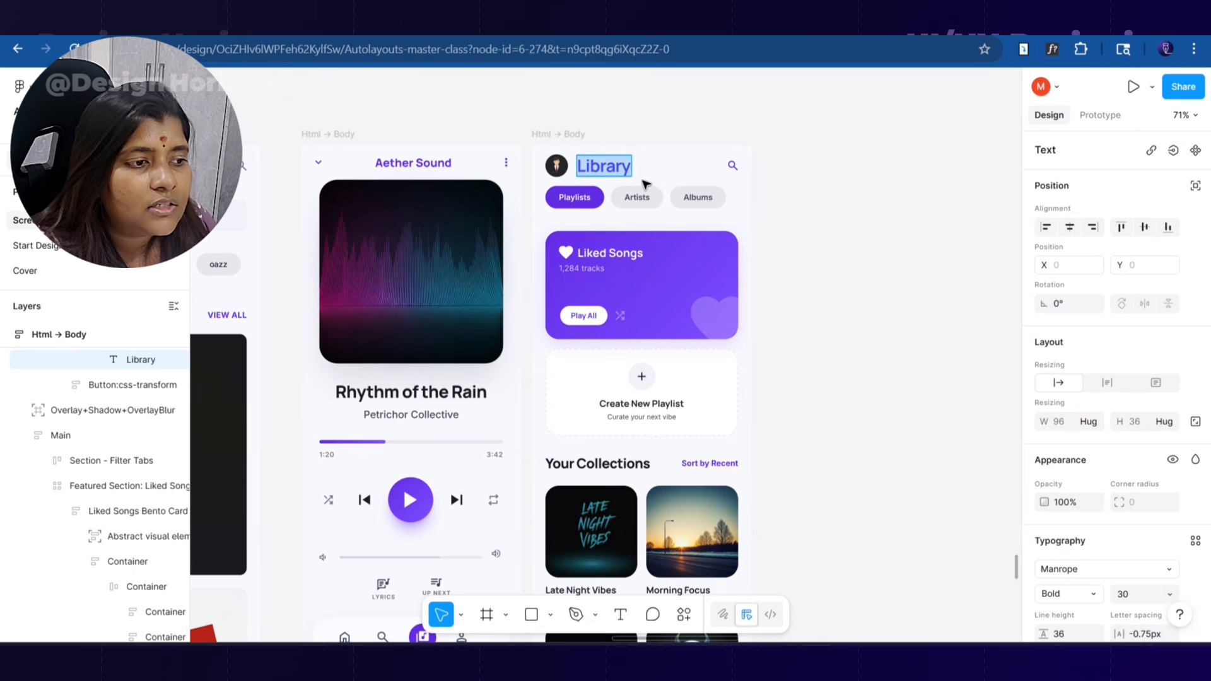
{"action": "left_click", "coordinate": [800, 178]}
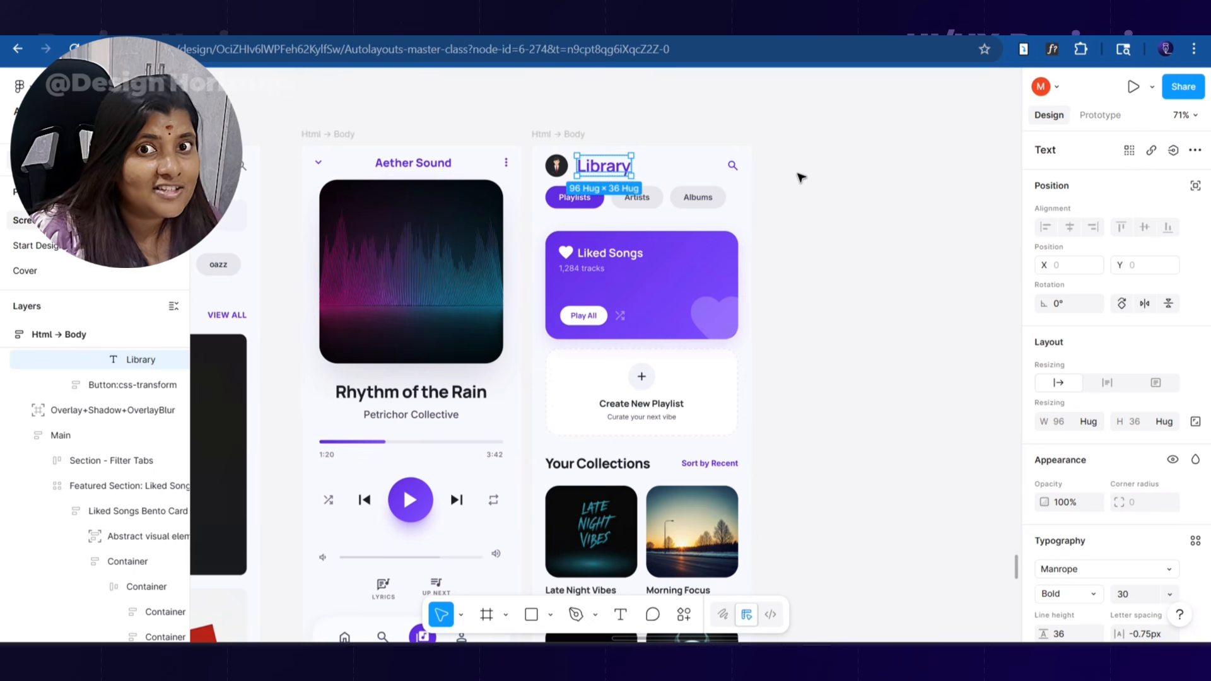